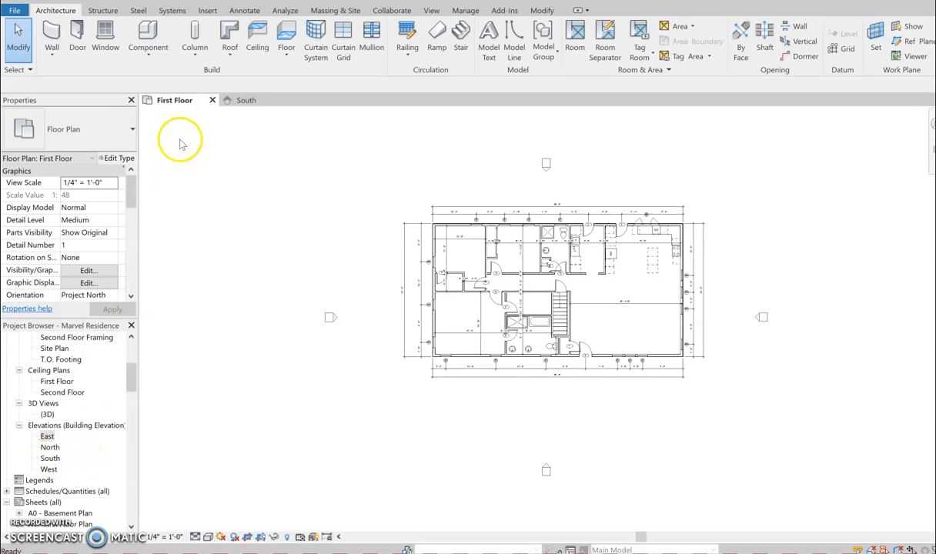
Step: Open the South elevation and examine its level lines, including the Foundation level
double_click(51, 458)
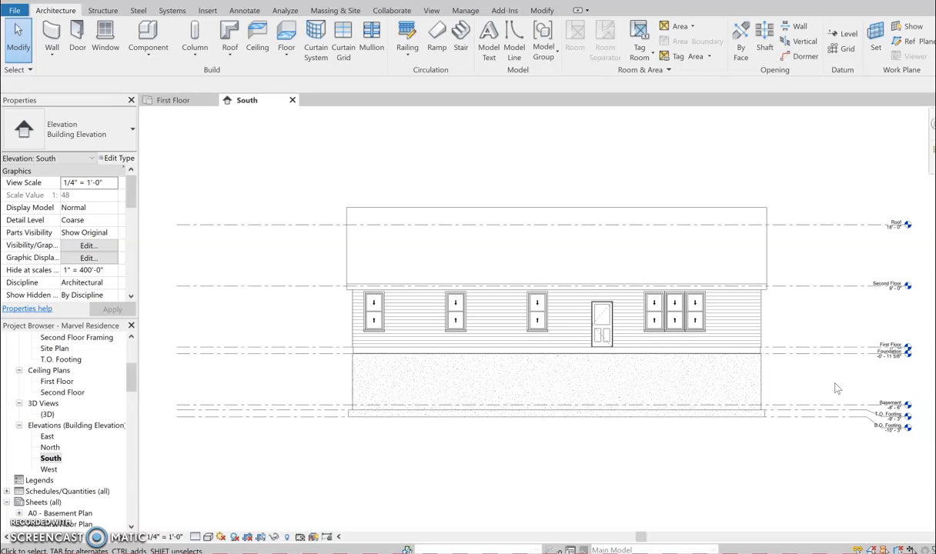
click(894, 359)
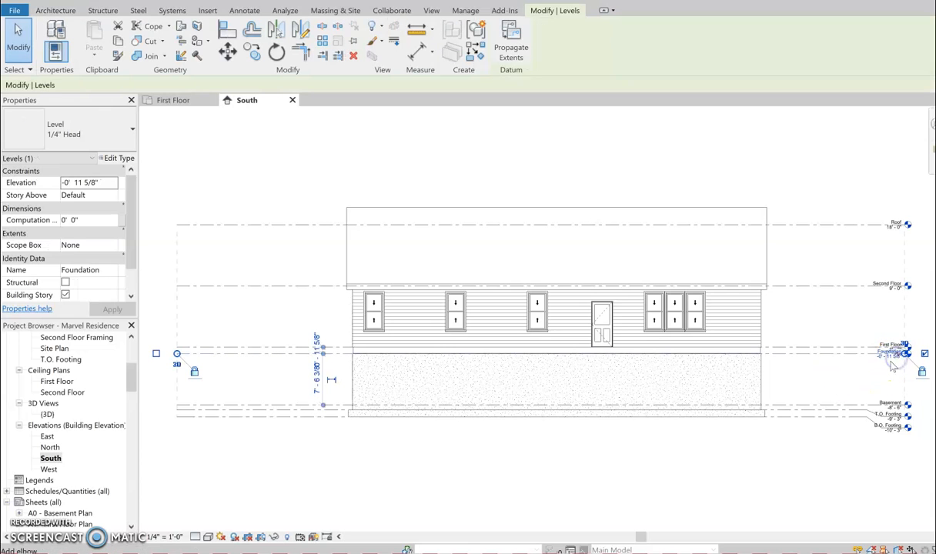
click(831, 364)
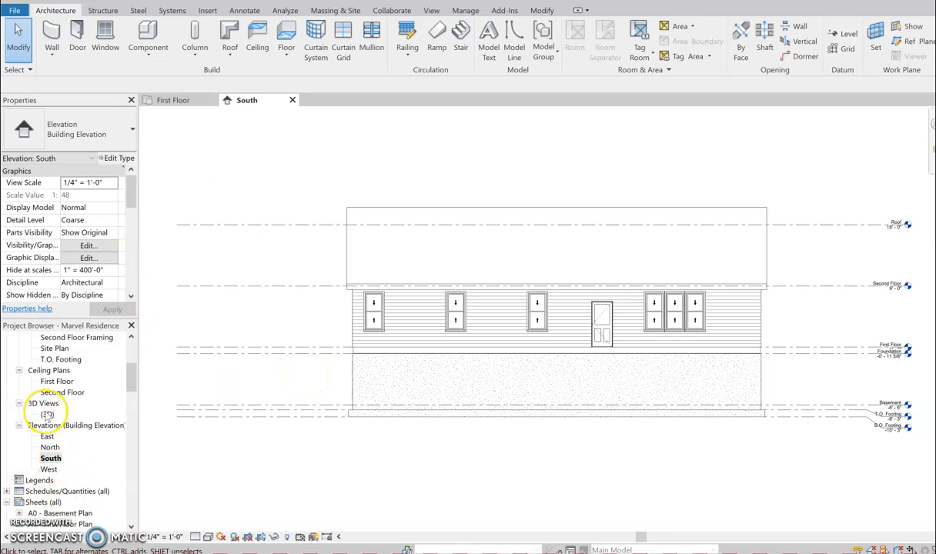
Step: In the First Floor plan, place four building elevation markers facing the house, one outside each exterior side
click(178, 100)
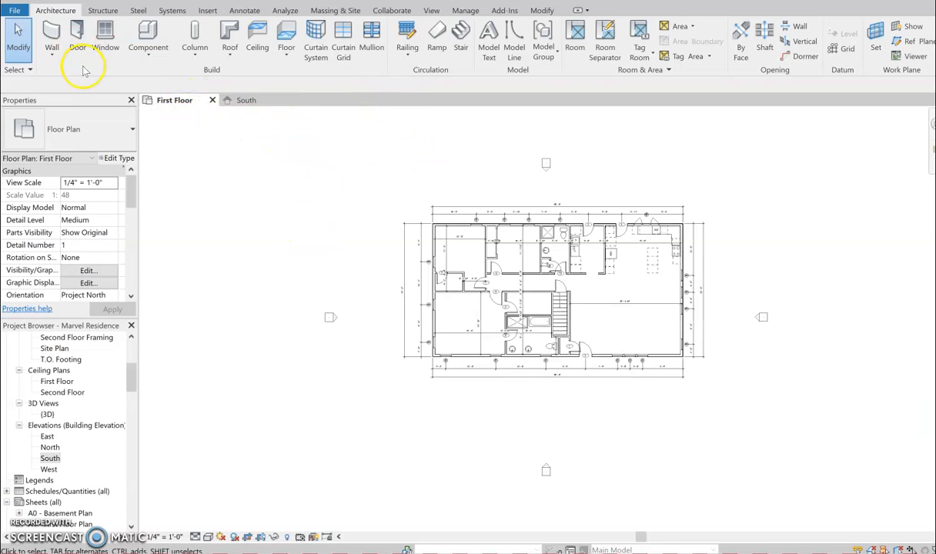
click(432, 11)
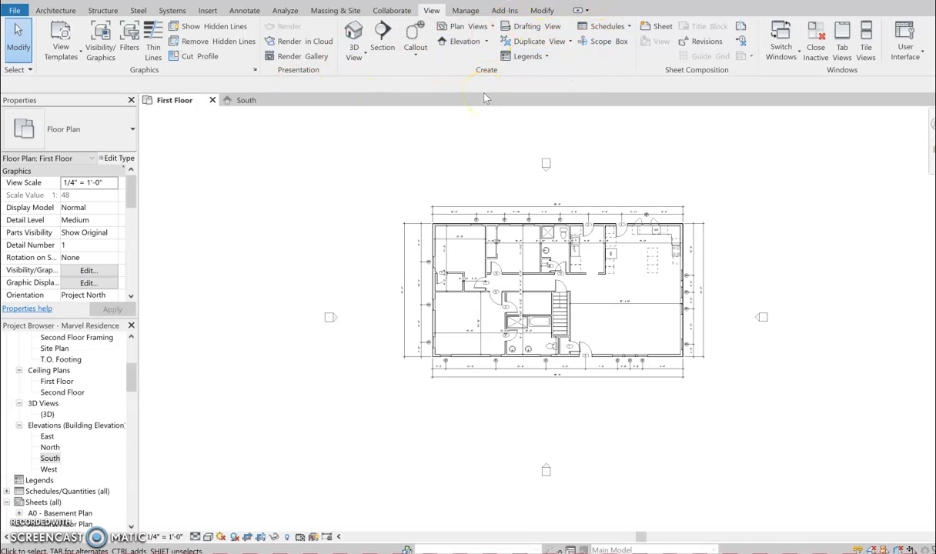
click(486, 42)
click(444, 63)
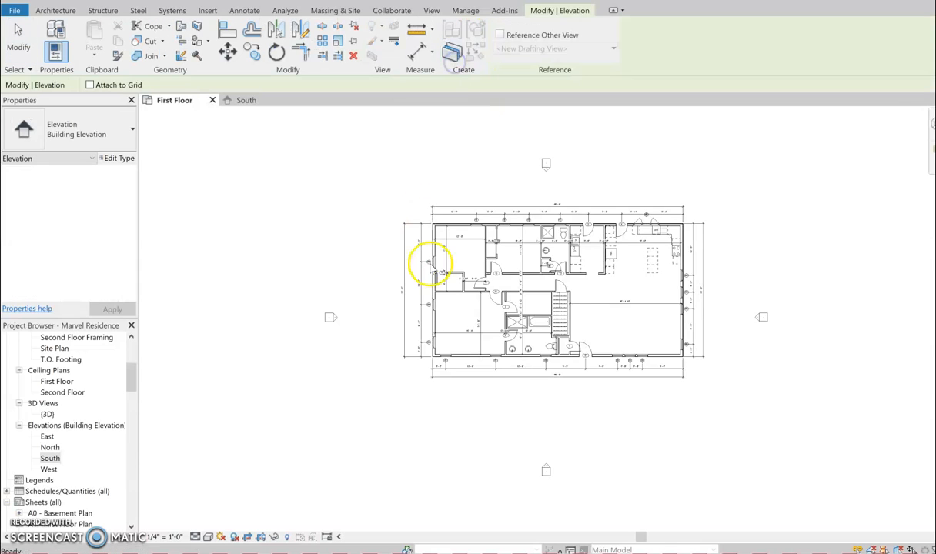
click(546, 467)
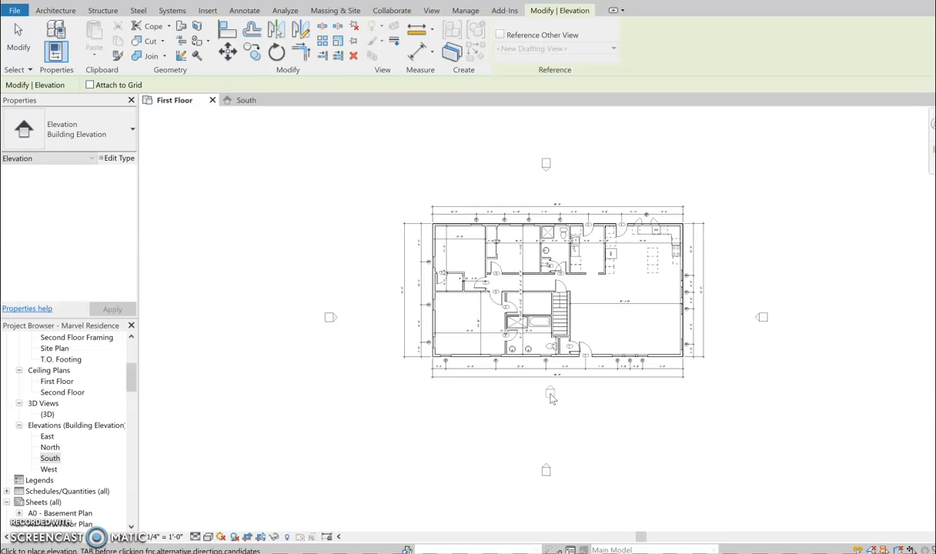
click(551, 398)
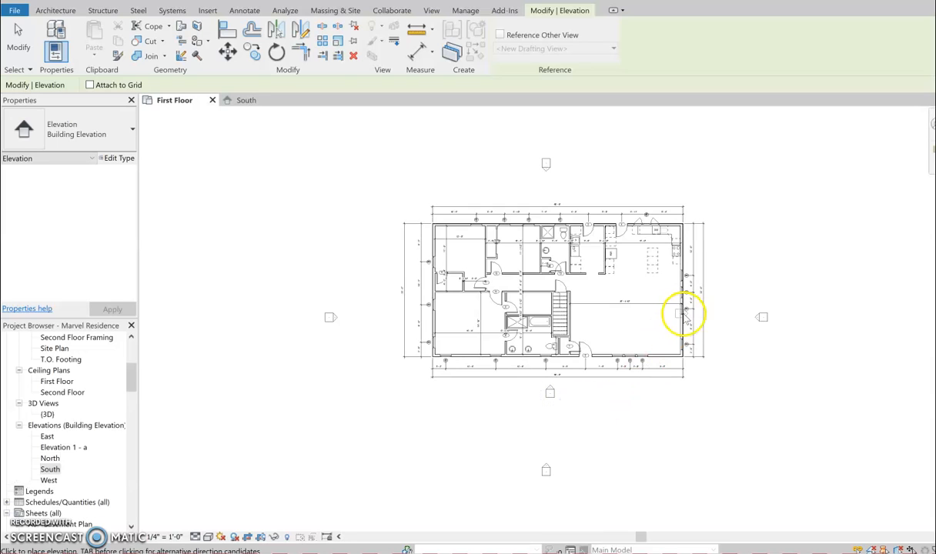
click(719, 303)
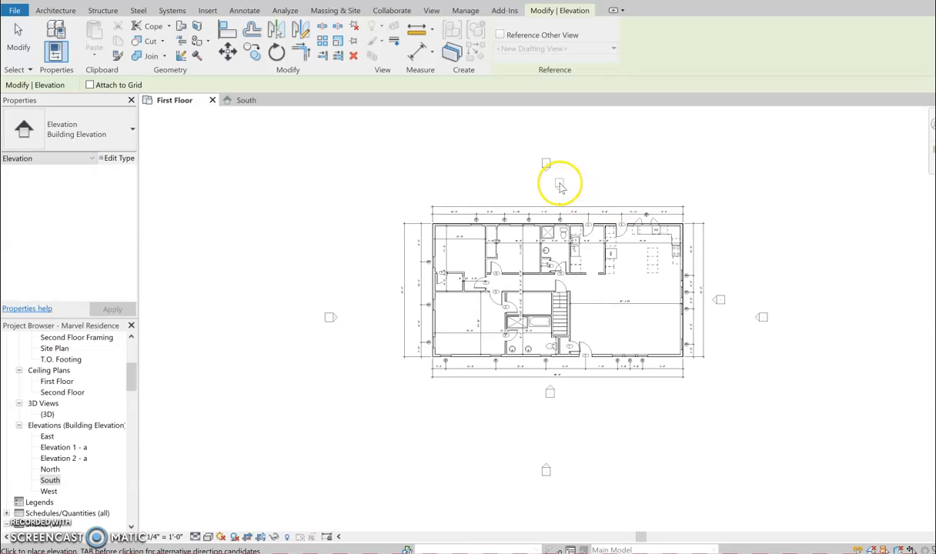
click(560, 185)
click(371, 295)
right_click(351, 247)
click(381, 254)
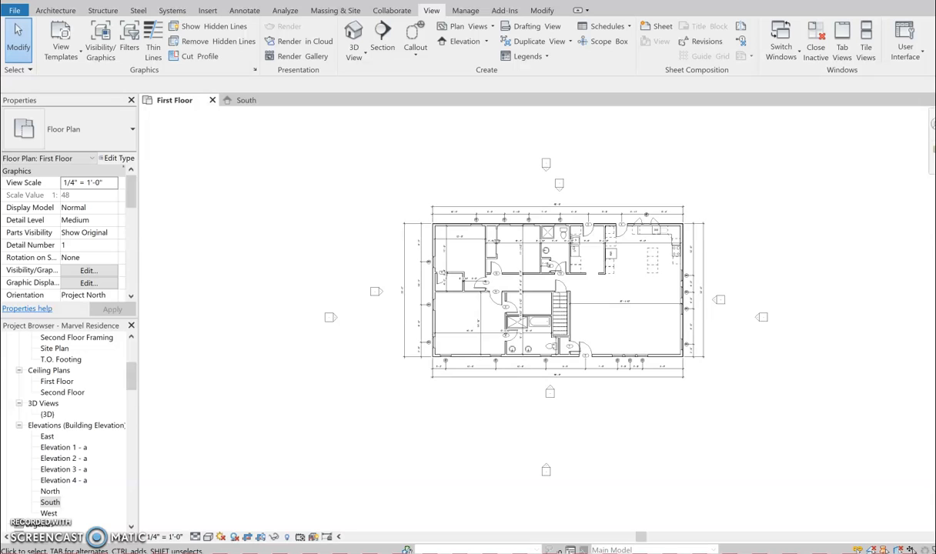
Step: Rename the Elevation 1 - a view as Front Elevation
click(65, 448)
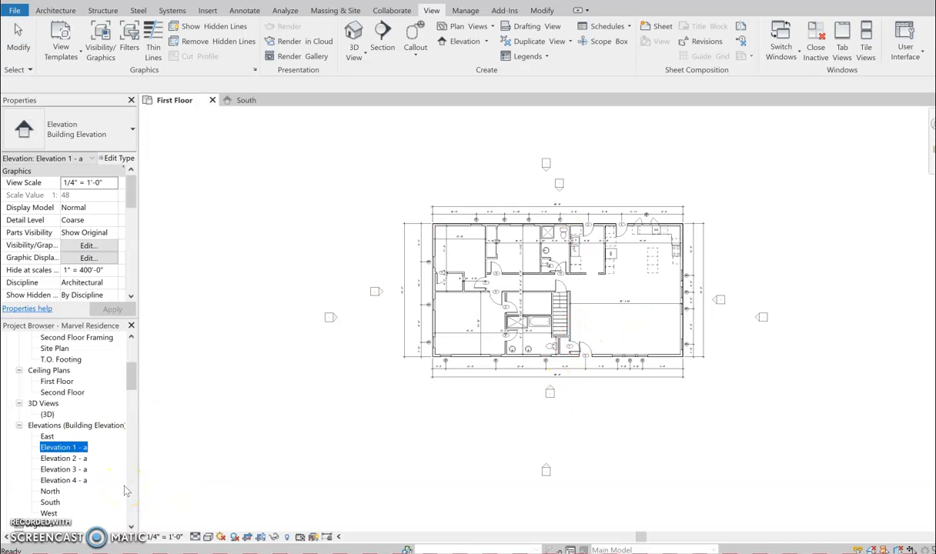
key(f)
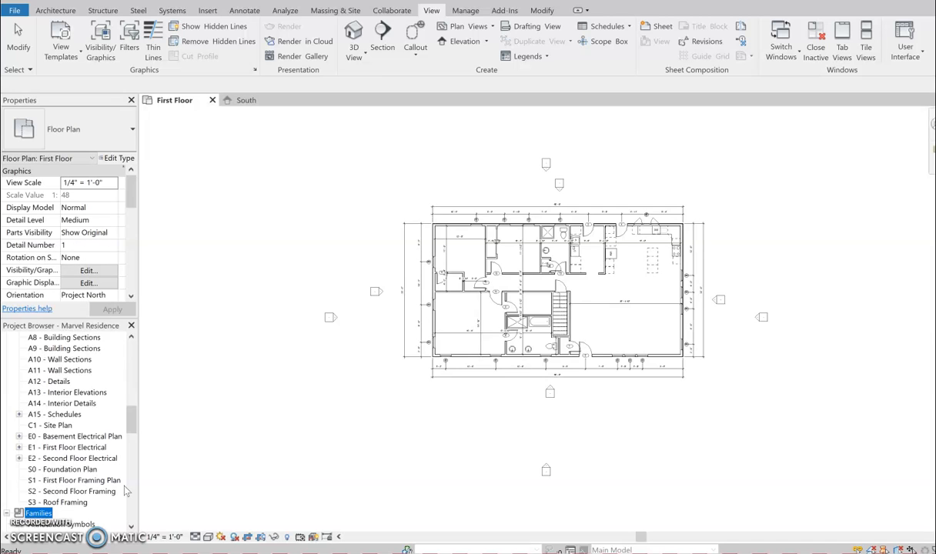
drag(131, 418, 129, 387)
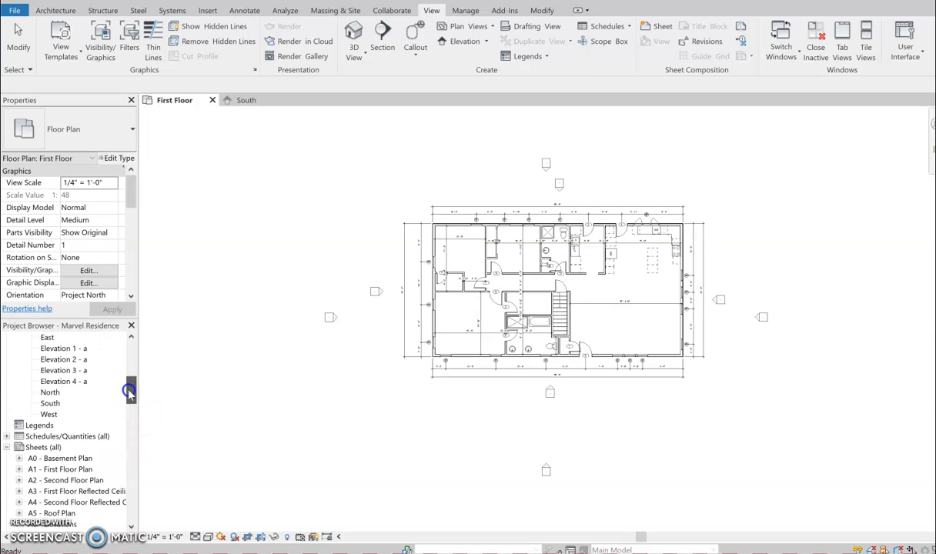
click(64, 349)
right_click(64, 349)
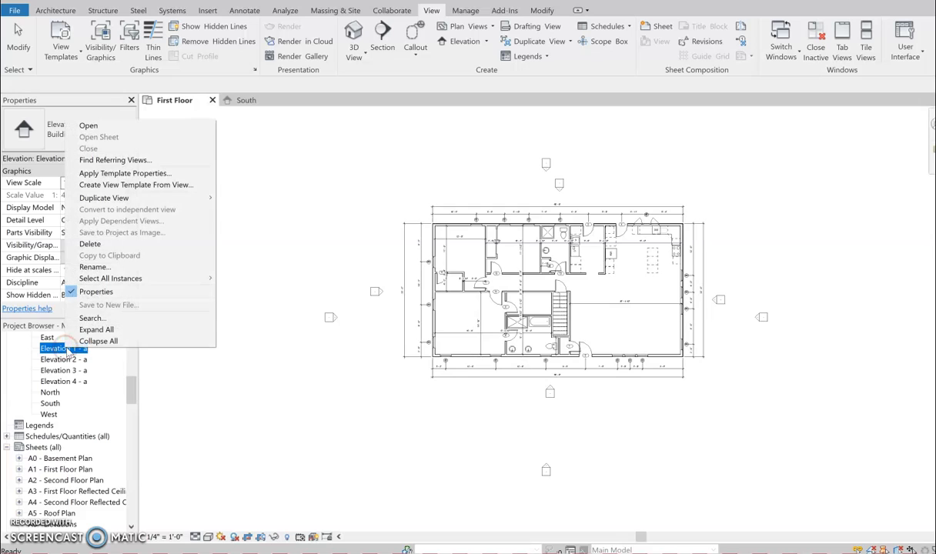
click(119, 267)
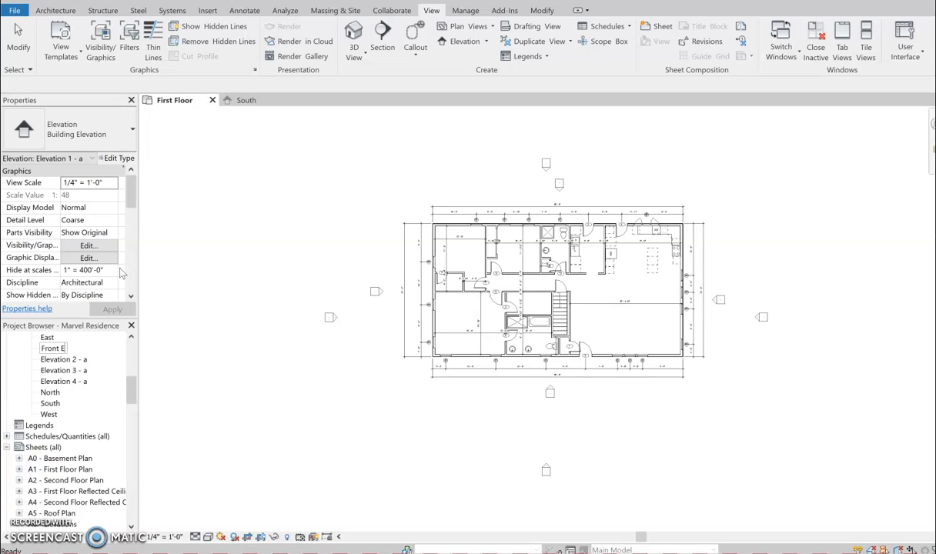
text(Front Elevation)
key(Return)
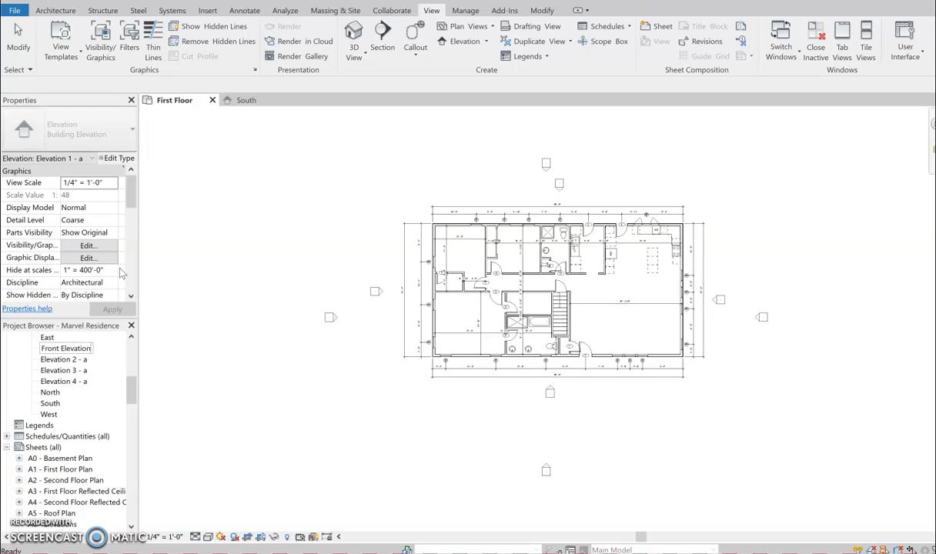
Step: Open Front Elevation and adjust its crop region: raise the upper edge slightly and bring both sides in to just beyond the level lines
double_click(67, 381)
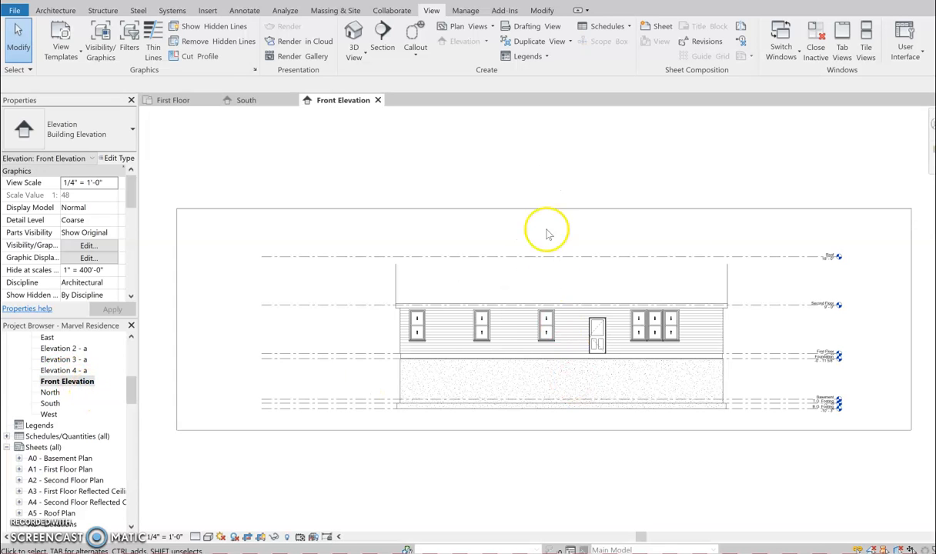
click(528, 212)
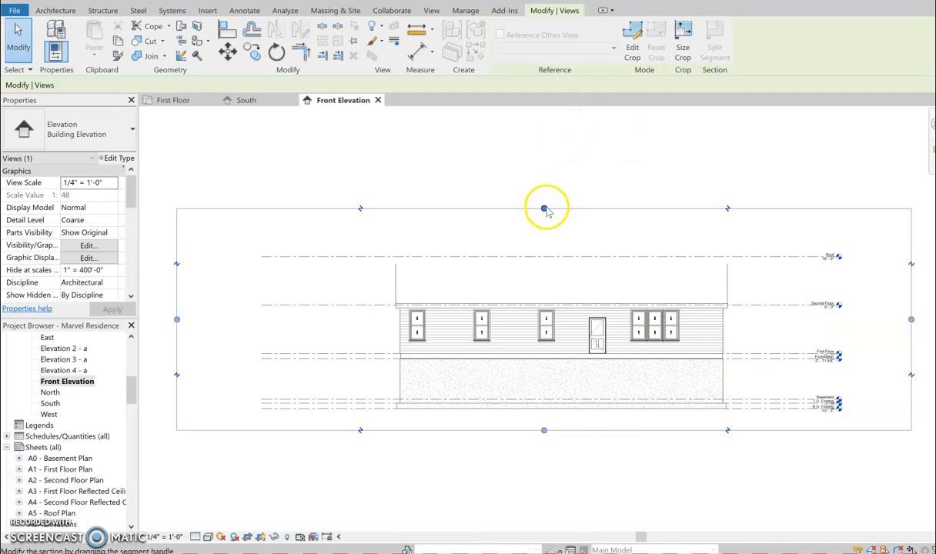
mouse_move(544, 208)
mouse_down()
mouse_move(545, 151)
mouse_move(543, 202)
mouse_up()
drag(176, 316, 320, 310)
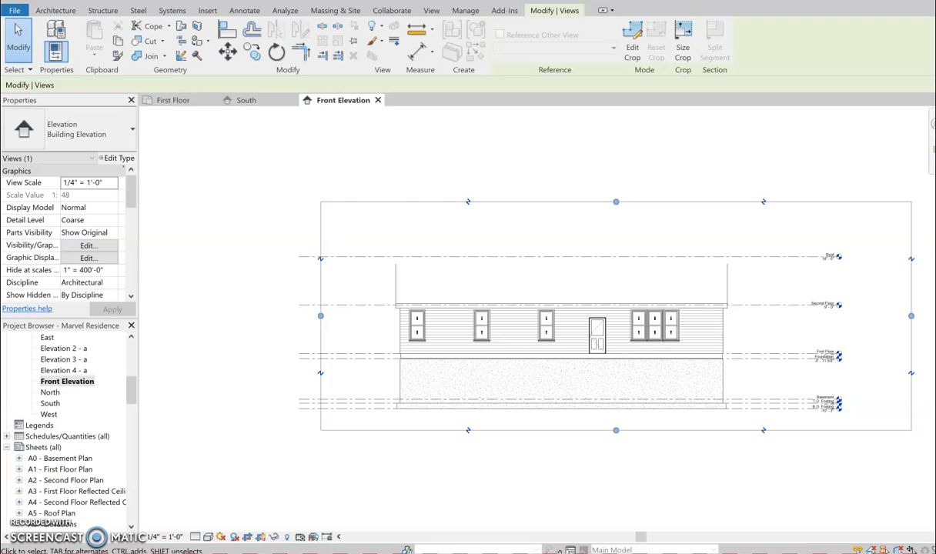
drag(320, 317, 236, 321)
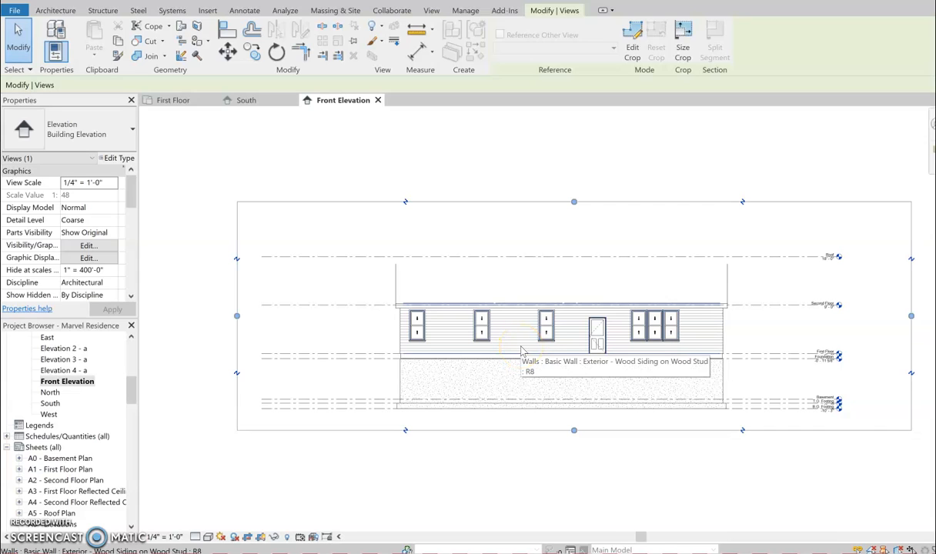
drag(910, 315, 882, 316)
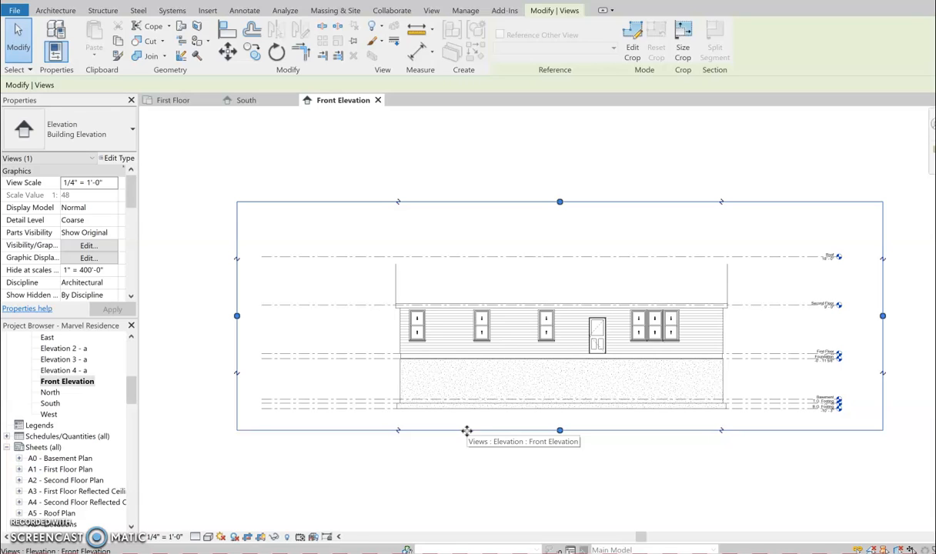
click(464, 431)
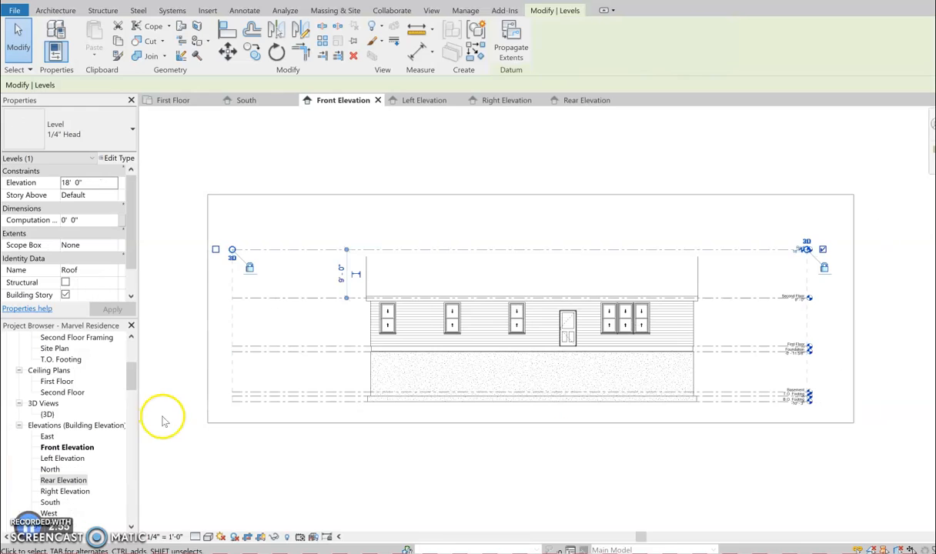
Step: Review the Roof level across the four new elevations and delete it, accepting removal of the dependent Roof Plan and Roof Framing views
click(408, 101)
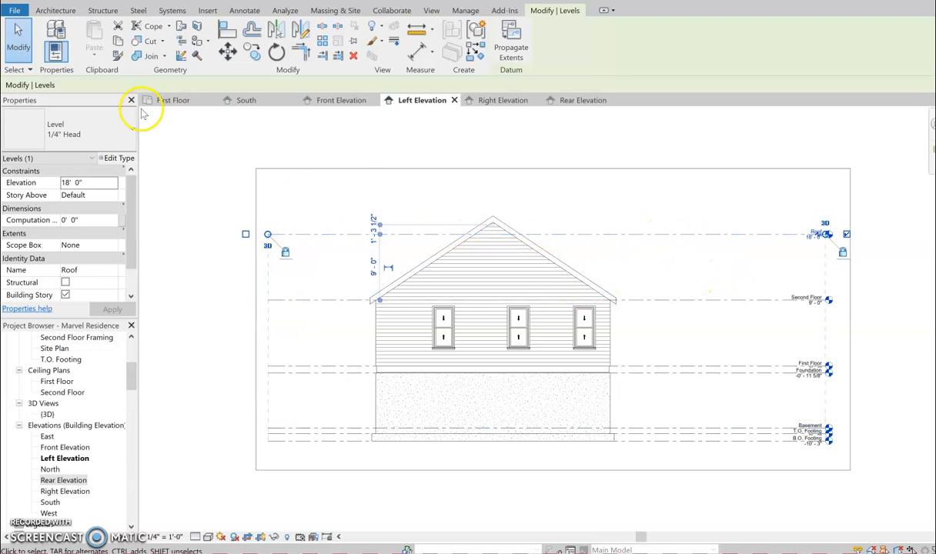
click(344, 101)
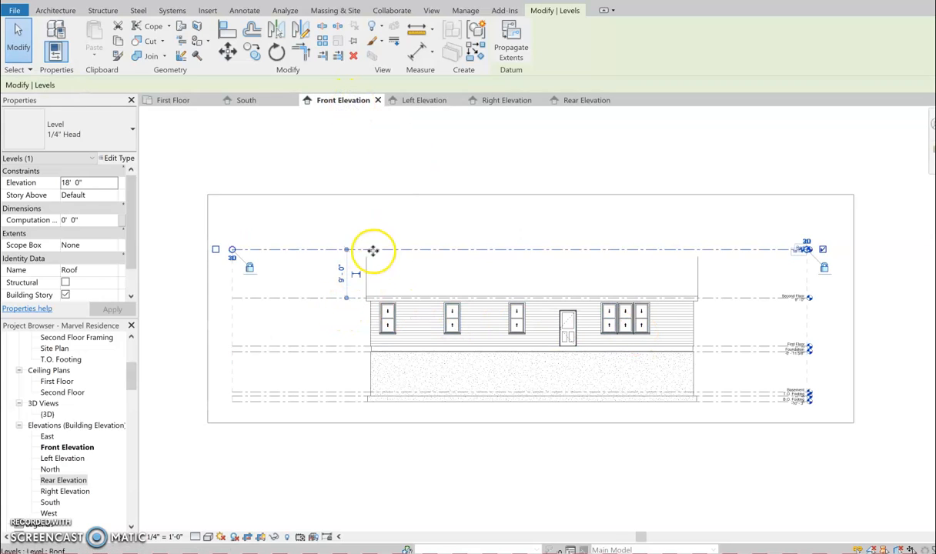
click(569, 100)
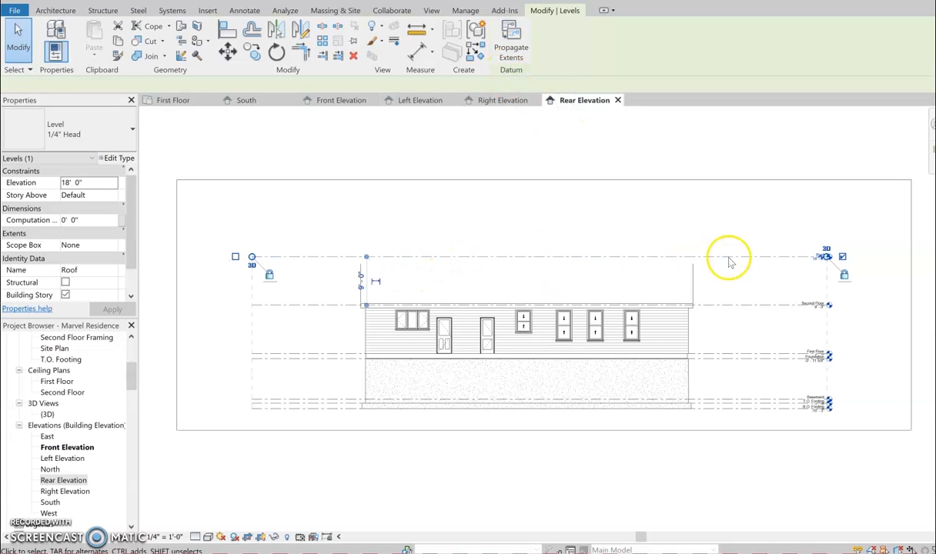
click(493, 100)
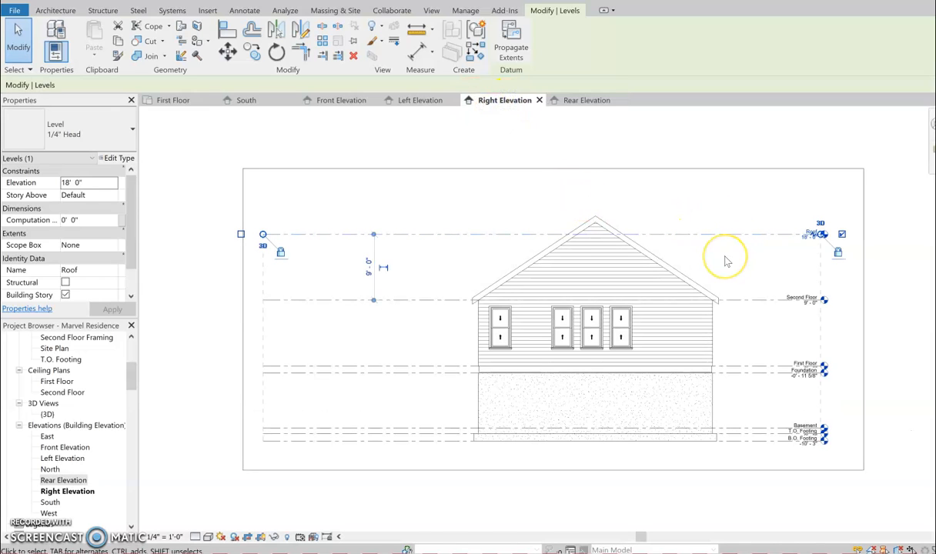
key(Delete)
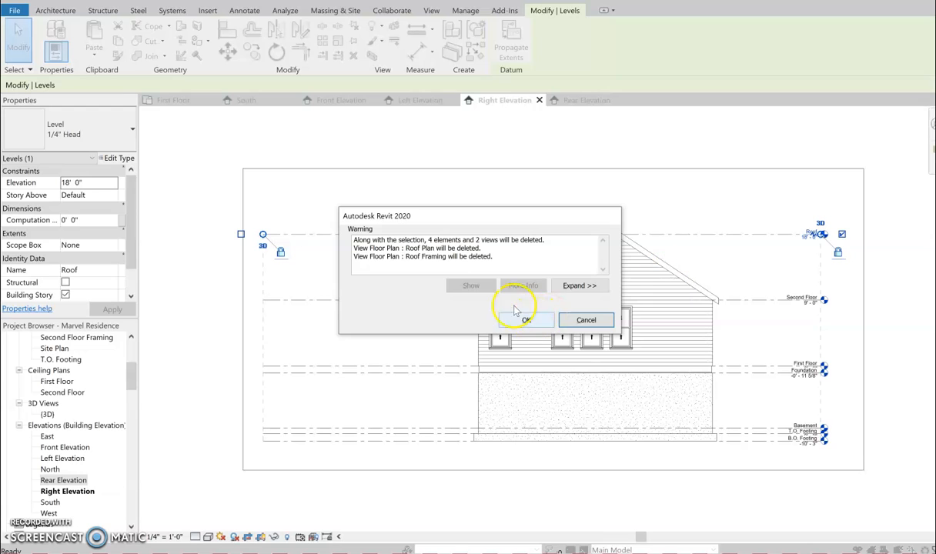
click(536, 322)
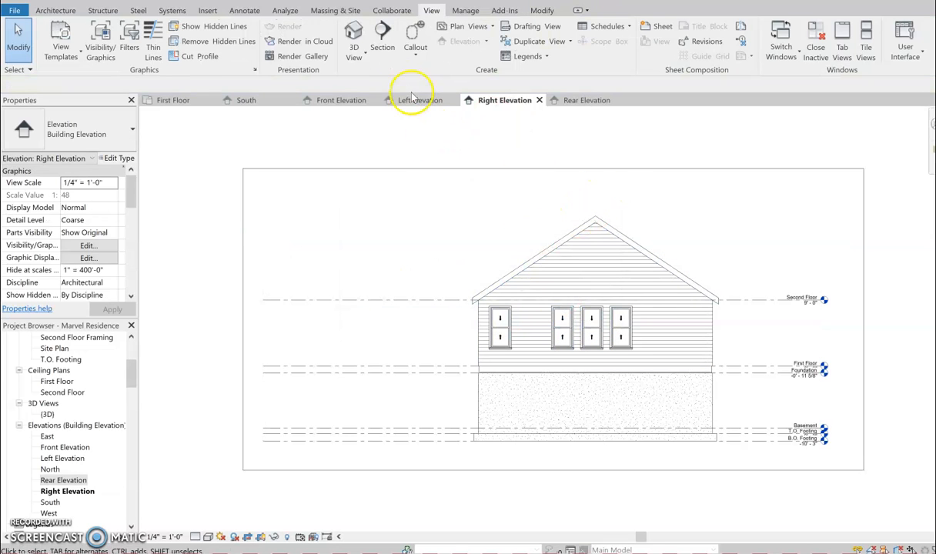
Step: Save the project and extend the Front Elevation's crop region upward, well above the roof
click(351, 101)
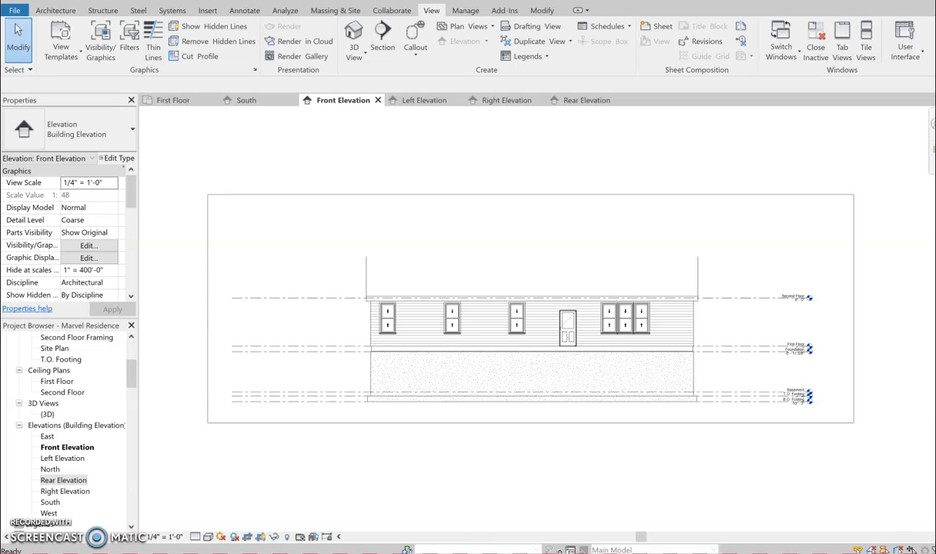
key(ctrl+s)
click(244, 196)
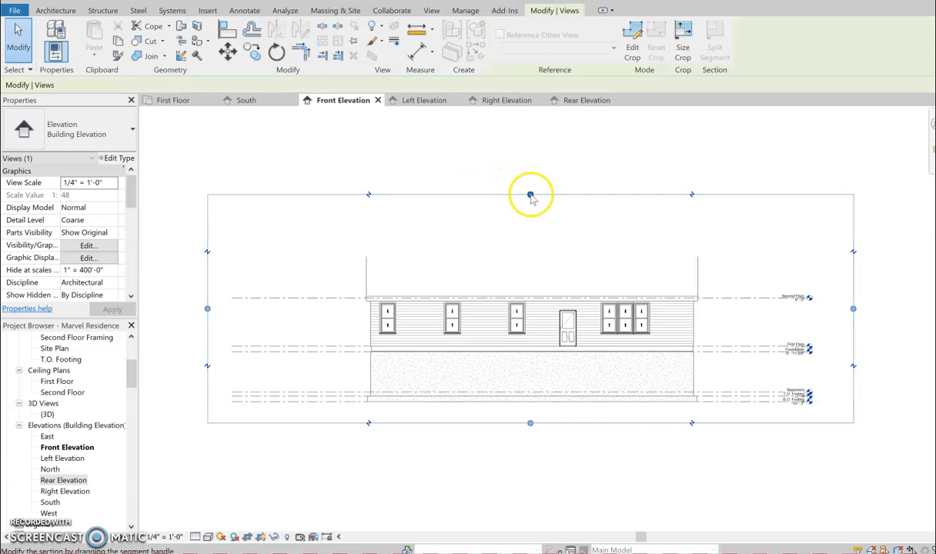
drag(531, 194, 532, 162)
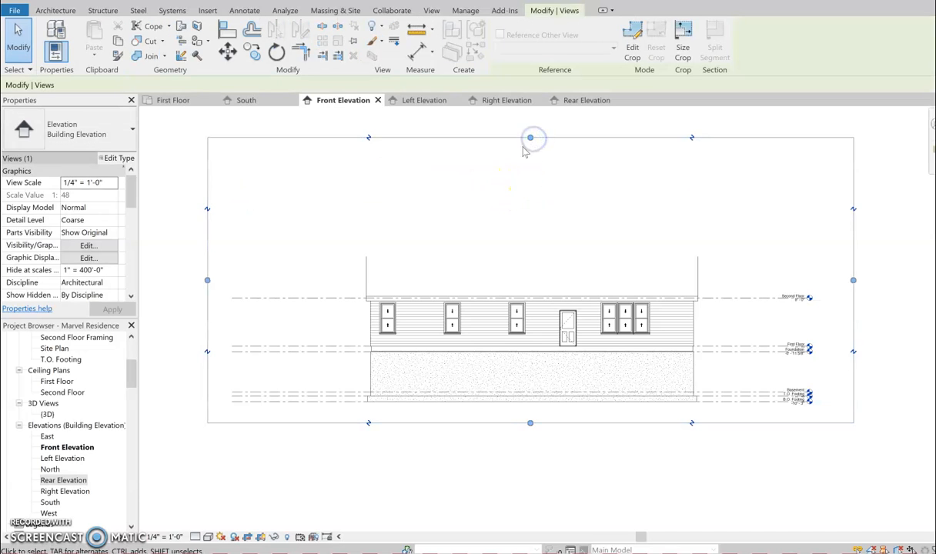
click(341, 180)
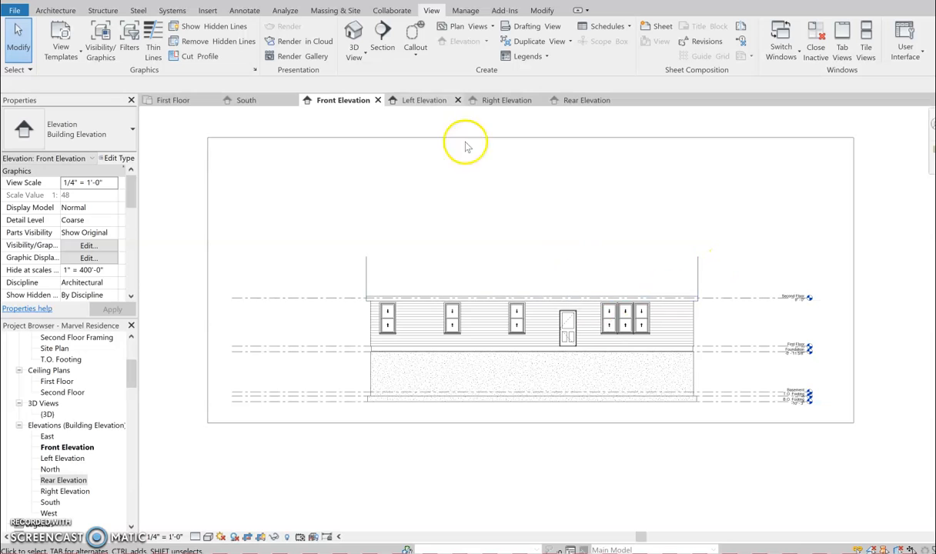
Step: Examine the roof ridge in Left Elevation and compare it with how the roof is shown in Front Elevation
click(406, 100)
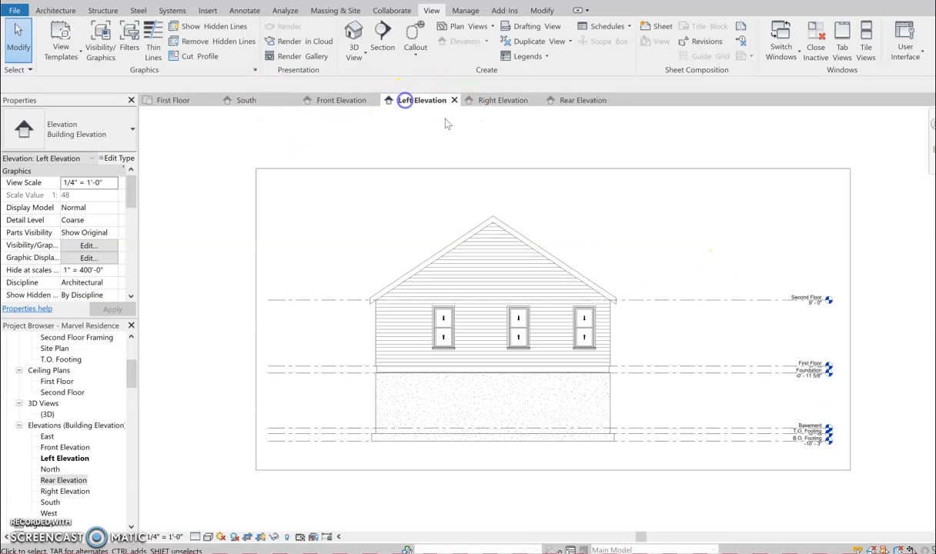
click(491, 220)
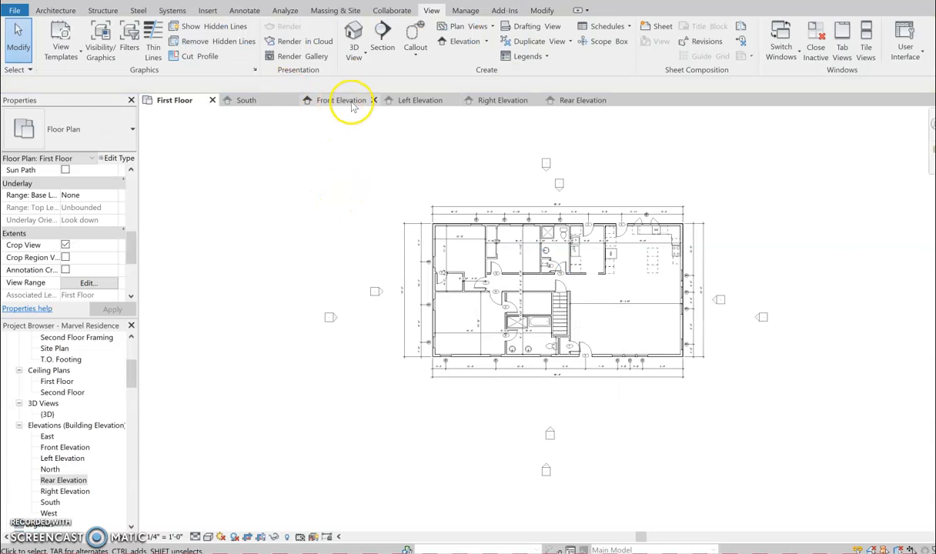
click(346, 100)
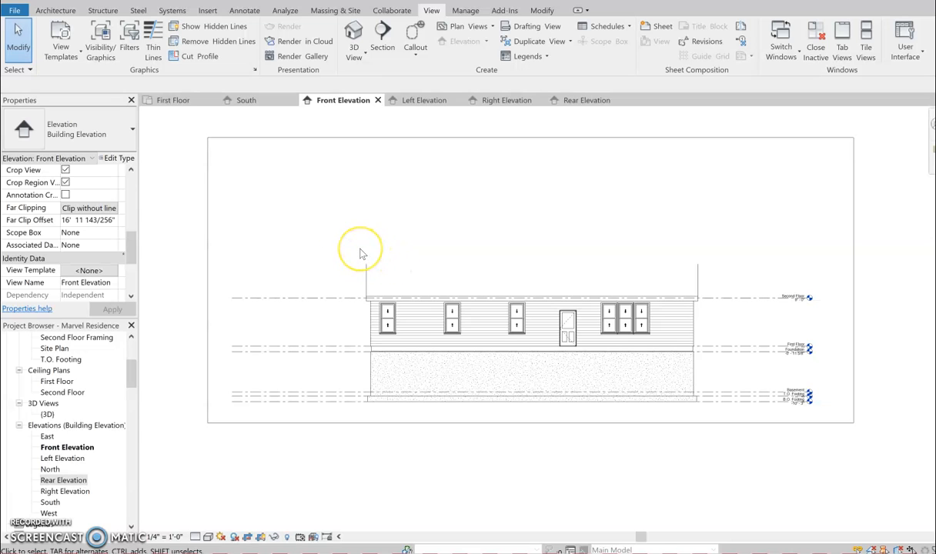
Step: Extend the Front Elevation's far clip past the rear wall in the First Floor plan, offset about 46' 4", and check the elevation
click(208, 212)
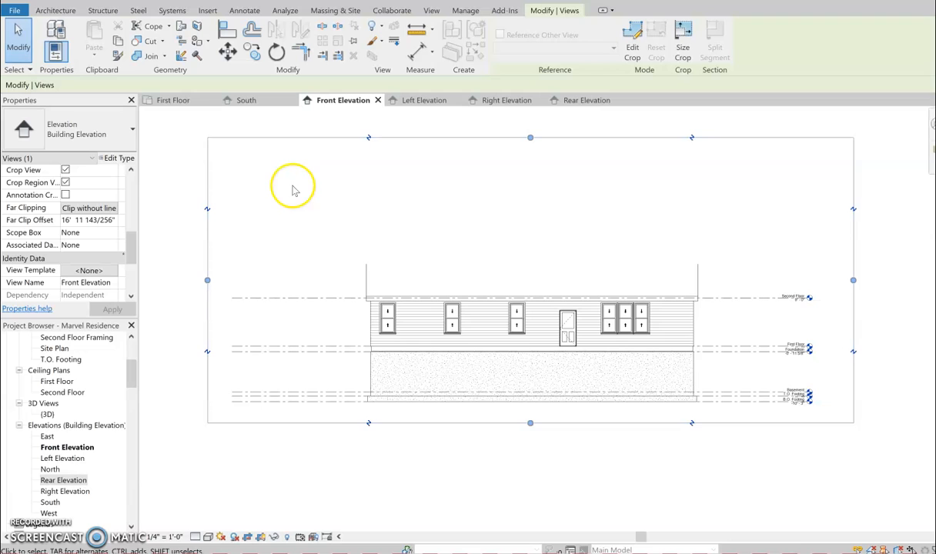
click(185, 100)
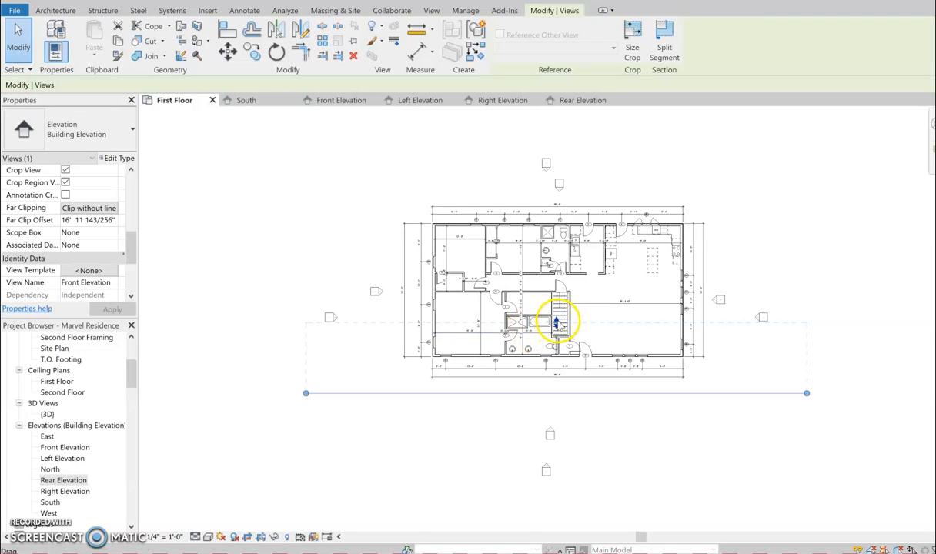
drag(558, 320, 555, 314)
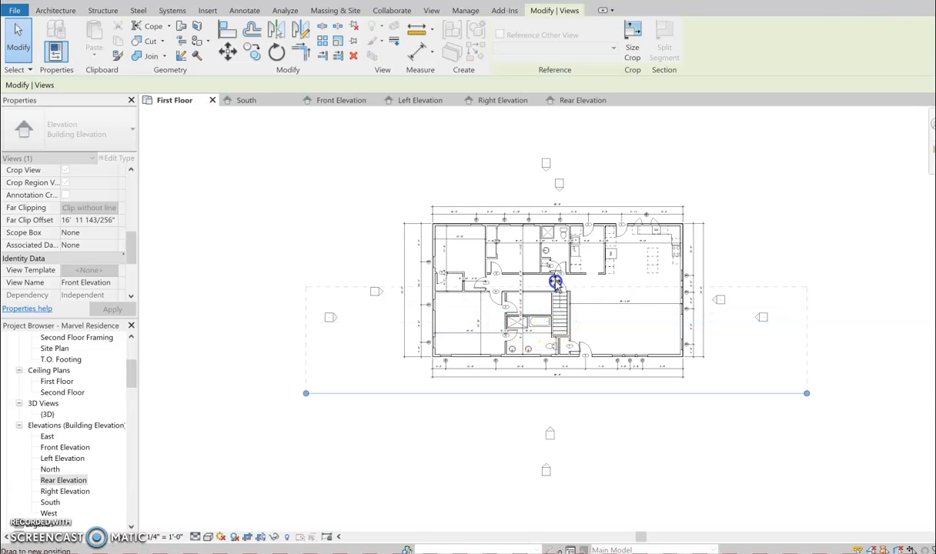
drag(552, 199, 555, 200)
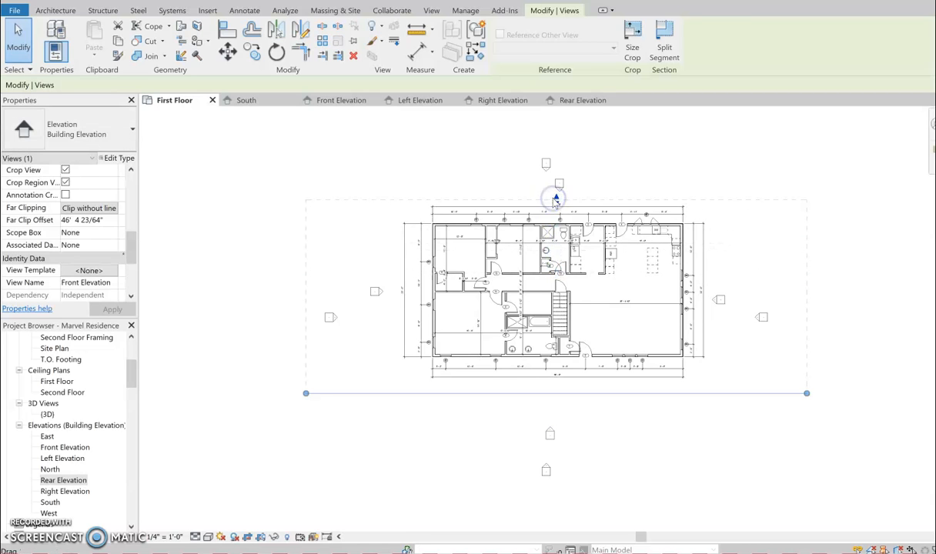
click(365, 100)
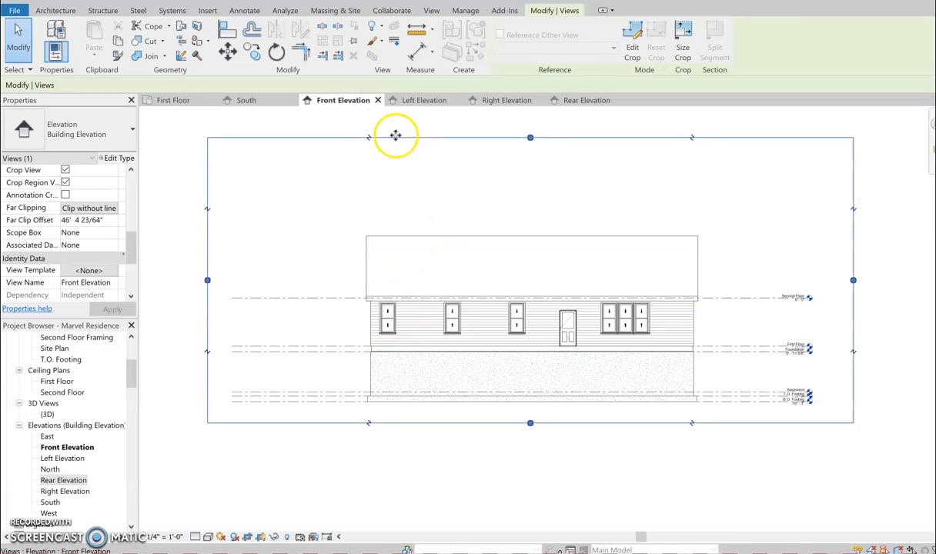
Step: Select the Rear Elevation's crop region and extend its far clip past the front wall in the First Floor plan, offset about 48' 9"
click(583, 102)
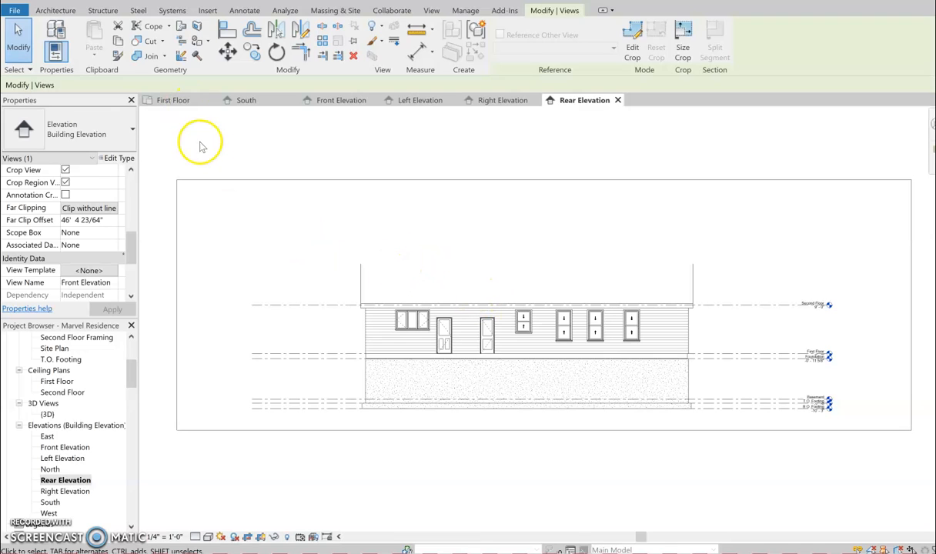
click(294, 180)
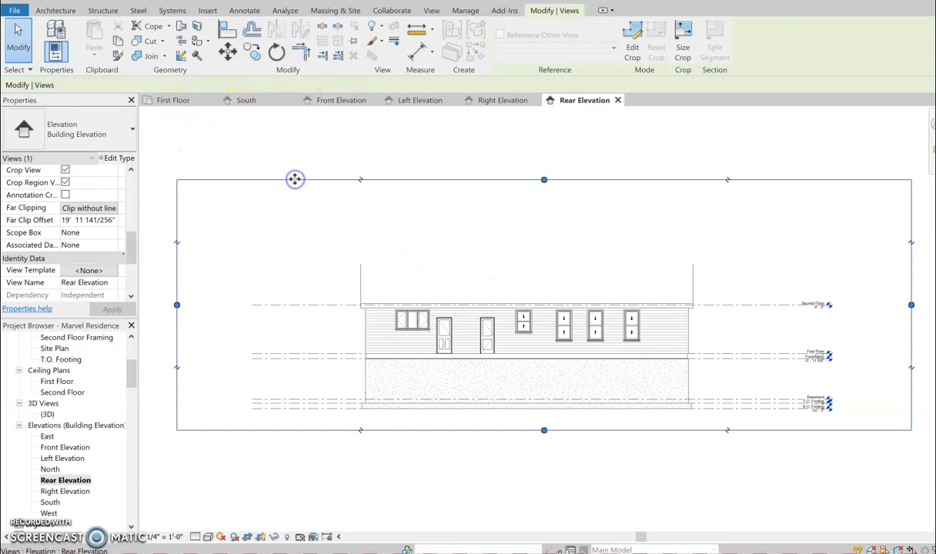
click(179, 102)
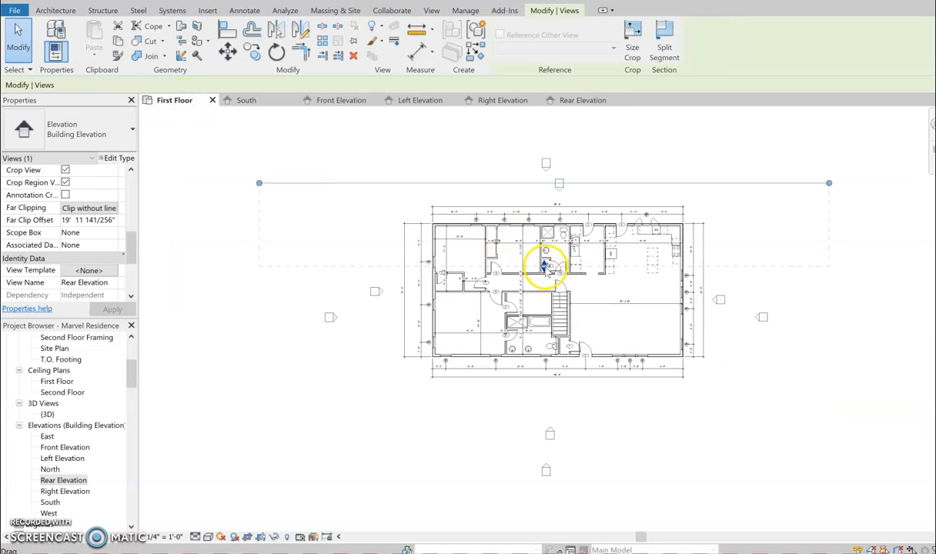
drag(544, 271, 542, 303)
drag(541, 390, 542, 392)
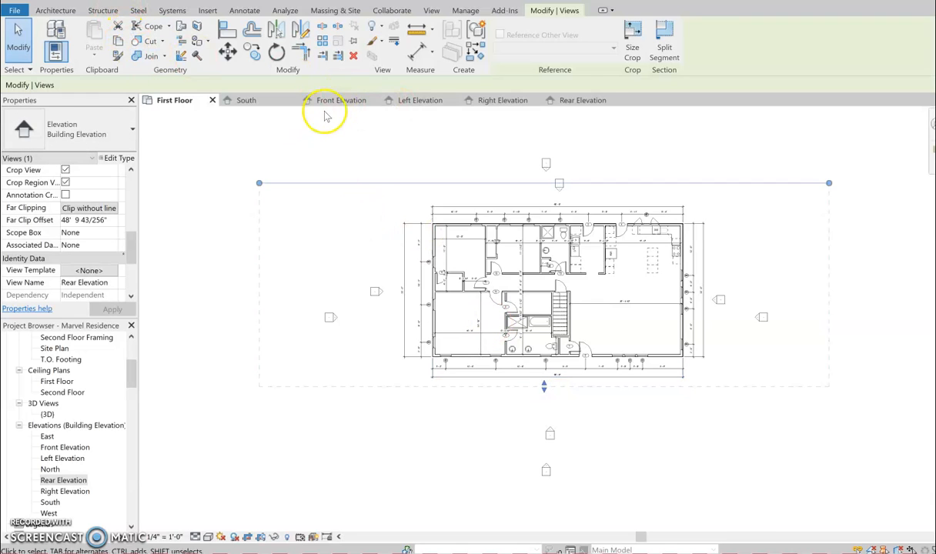
Step: Check the roof in Rear Elevation and adjust the crop region's upper edge, leaving it well above the ridge
click(575, 100)
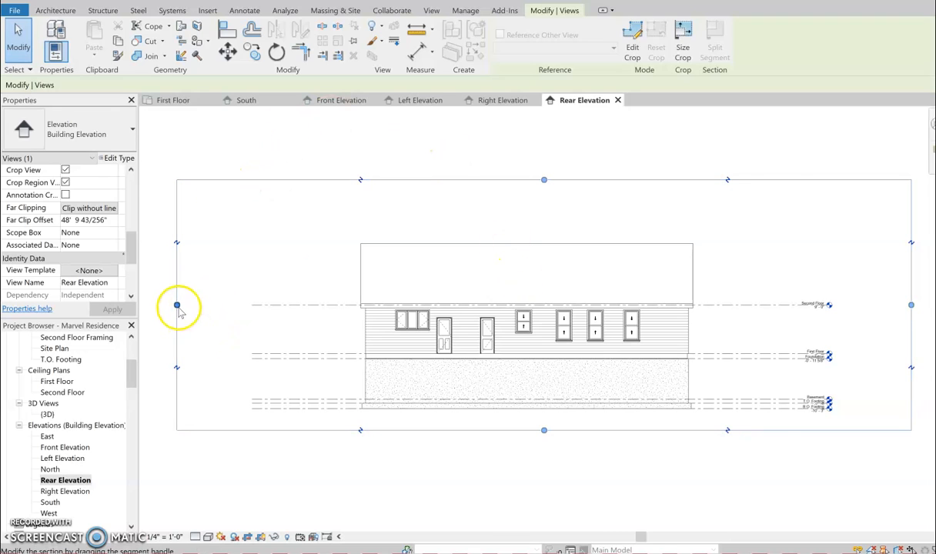
drag(545, 180, 547, 219)
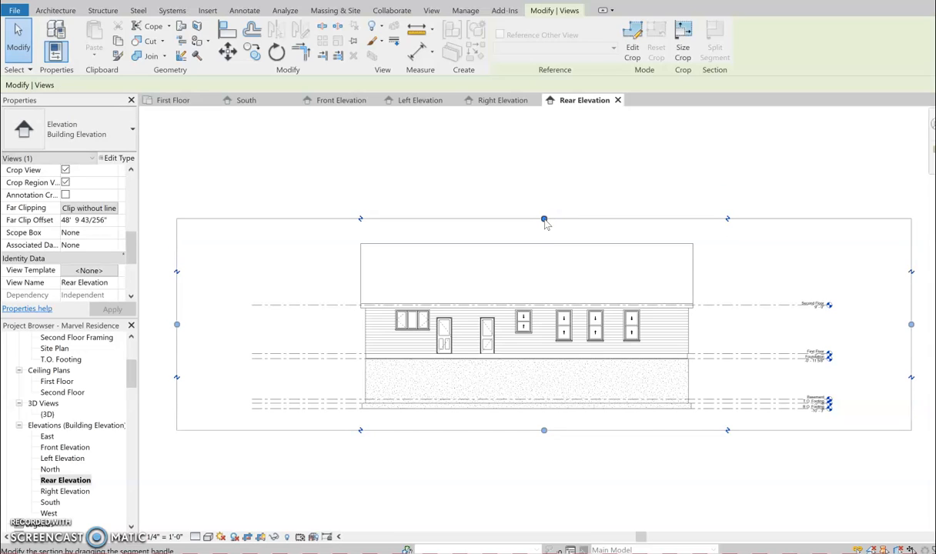
click(545, 176)
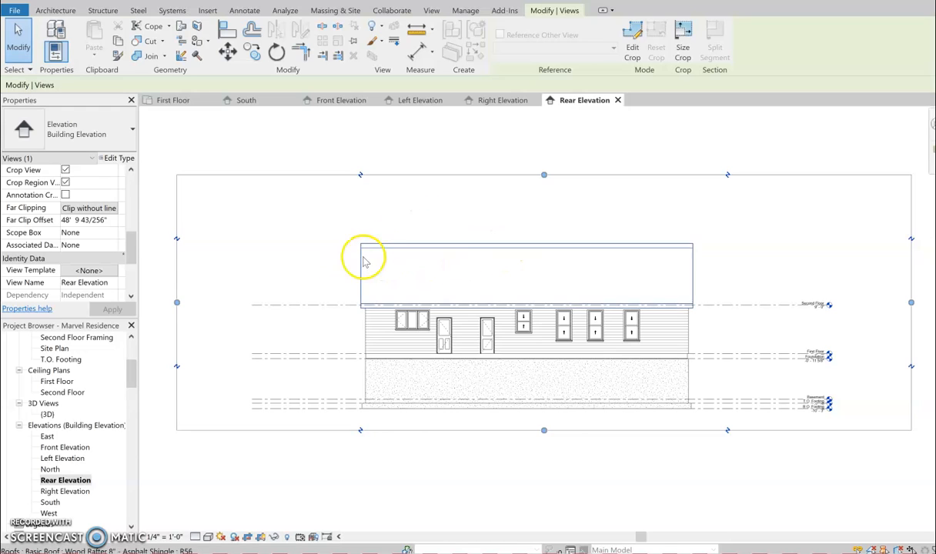
Step: Select the Left Elevation's crop region and examine its view depth in the First Floor plan
click(420, 102)
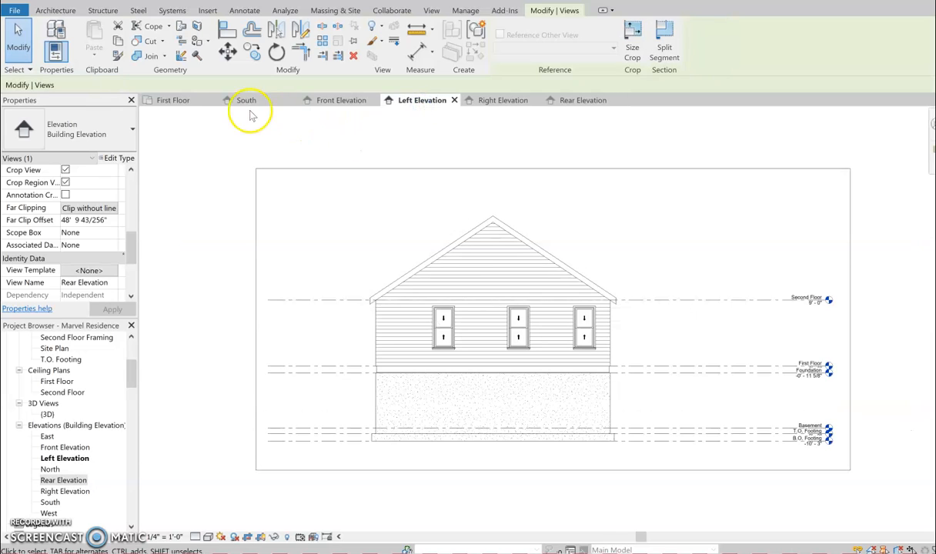
click(461, 168)
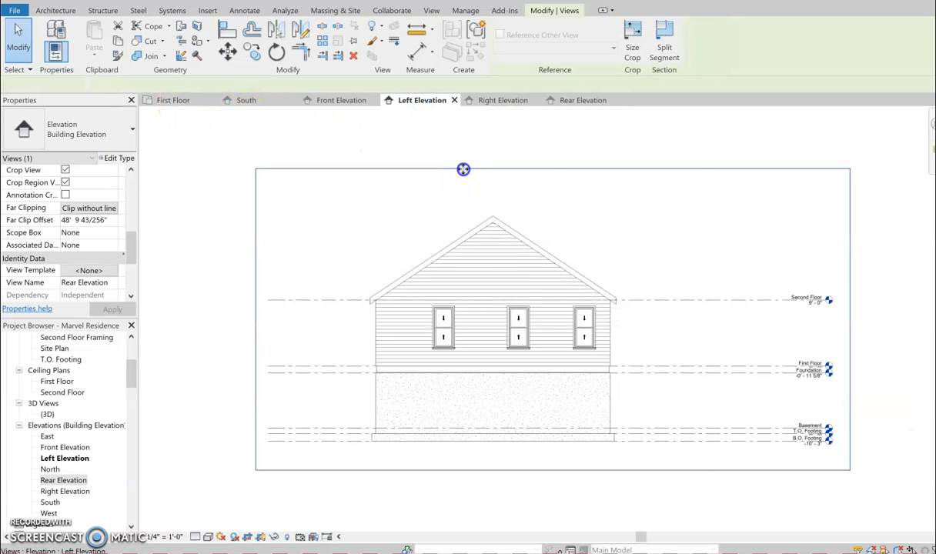
click(185, 101)
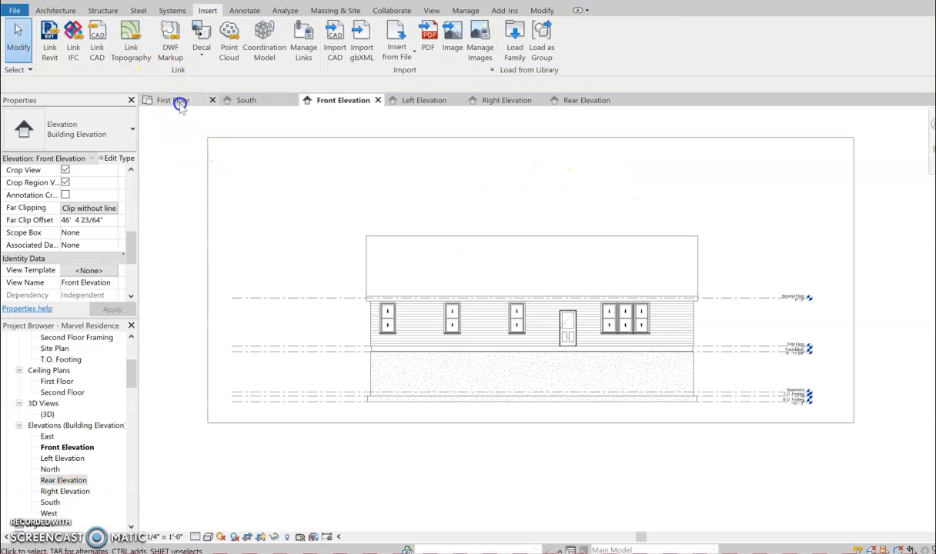
Step: Place a Building Elevation marker in the First Floor kitchen, facing the refrigerator wall
click(179, 101)
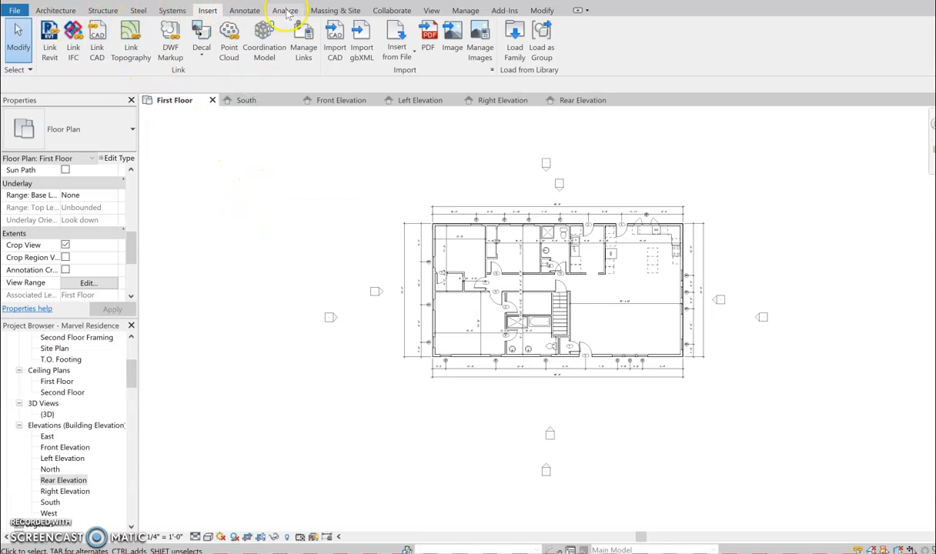
click(432, 11)
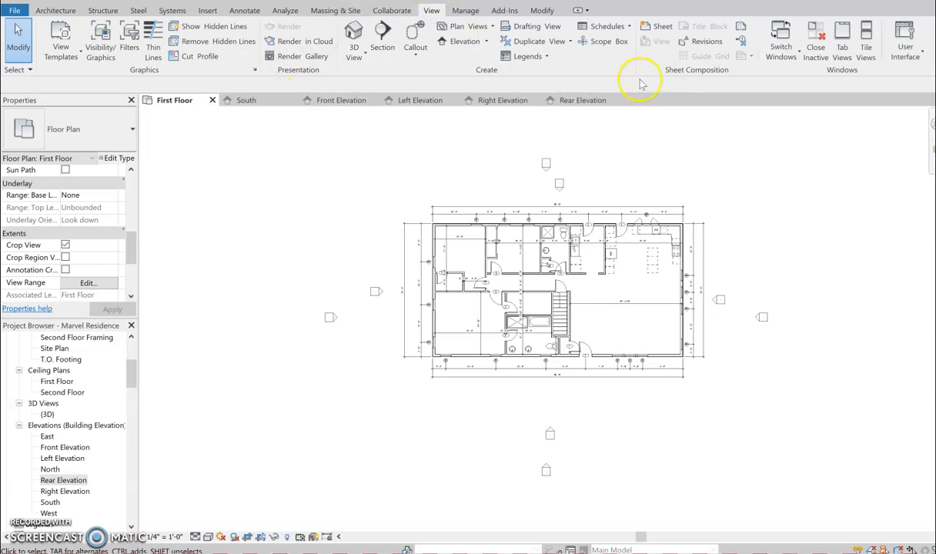
click(486, 43)
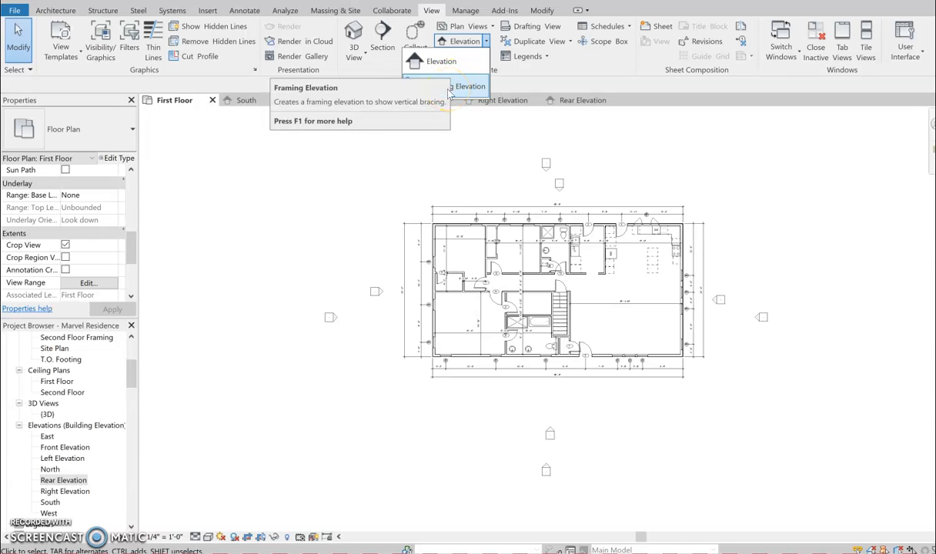
click(438, 63)
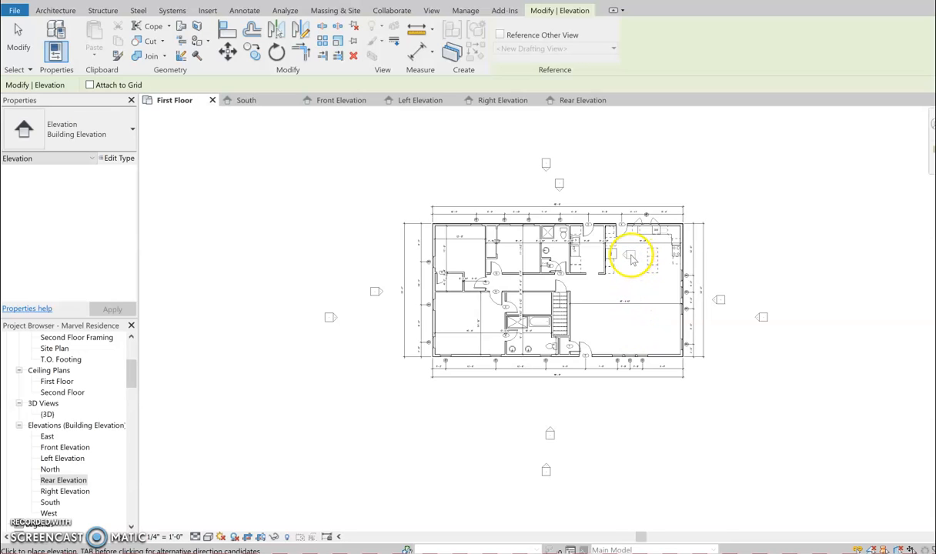
click(631, 260)
right_click(626, 269)
click(658, 284)
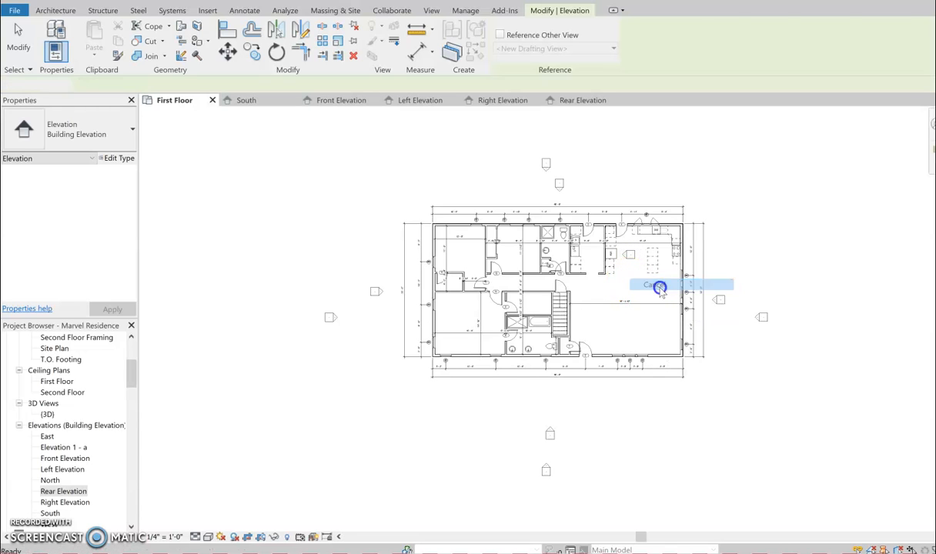
click(295, 483)
Step: Rename the new kitchen elevation view Elevation 1 - a as Frig Cabinet Wall
scroll(73, 394, down, 2)
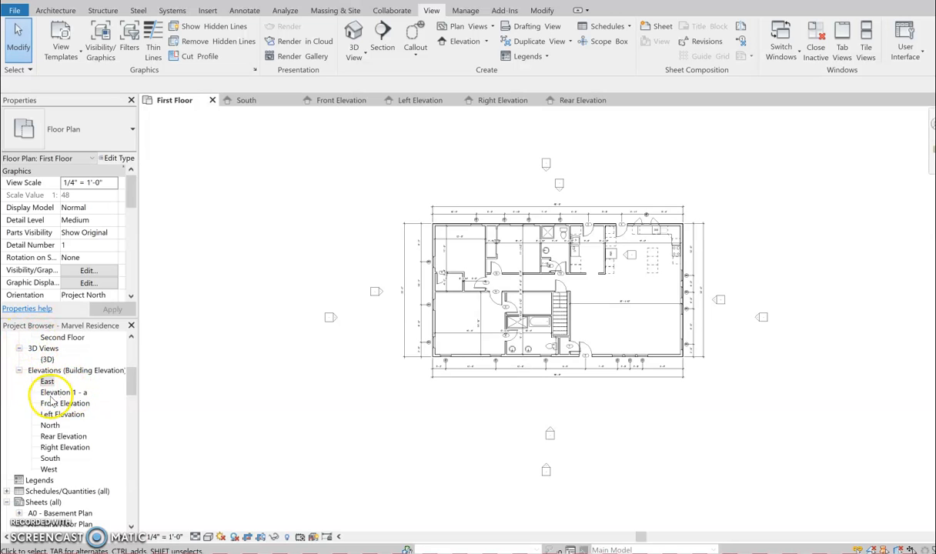
click(51, 395)
right_click(51, 394)
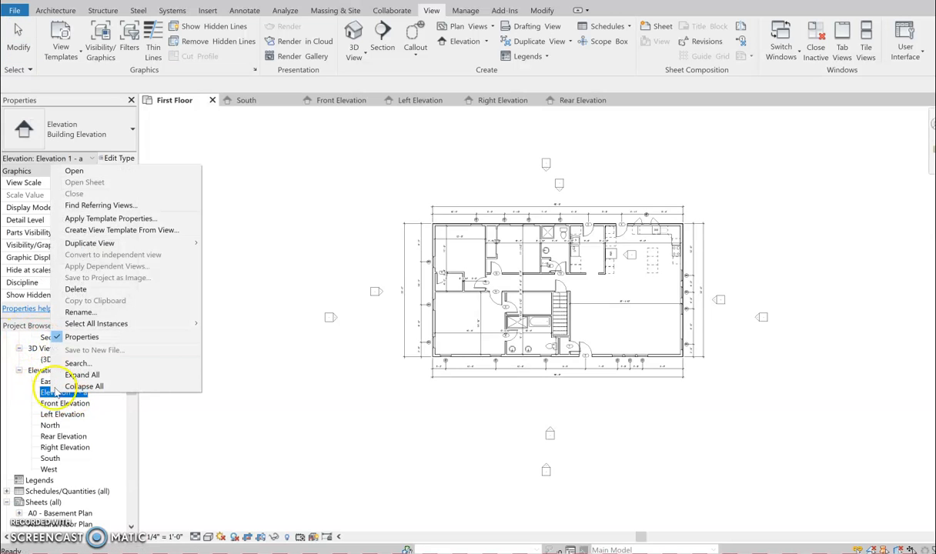
click(77, 312)
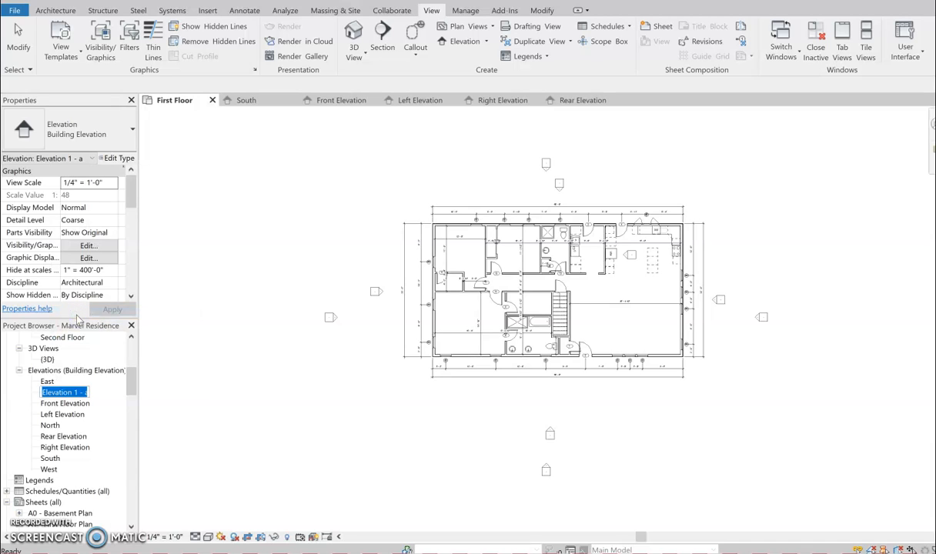
text(F)
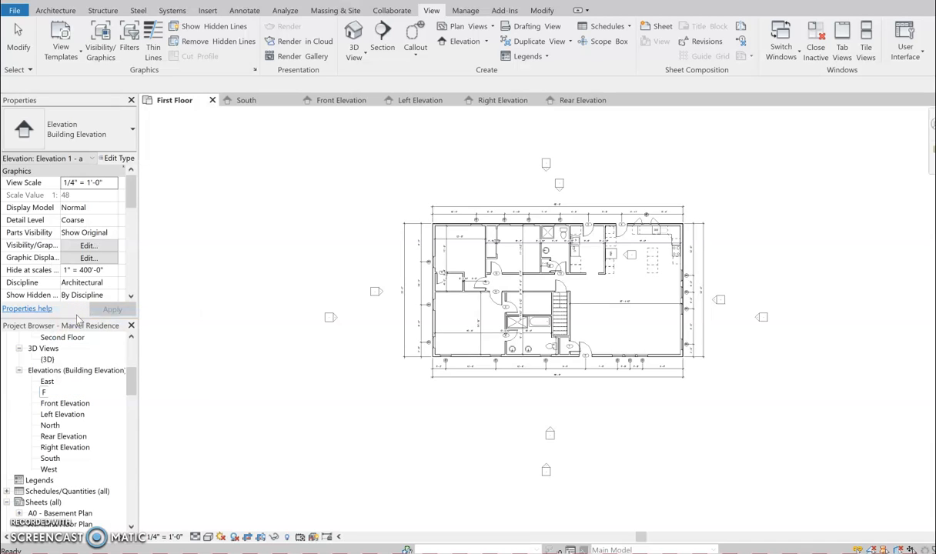
text(rig Cabinet Wall)
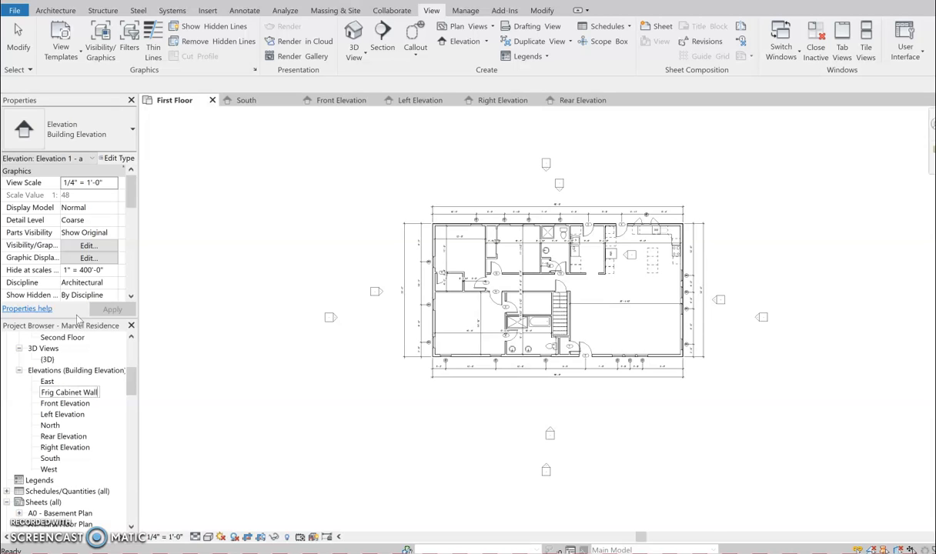
key(Return)
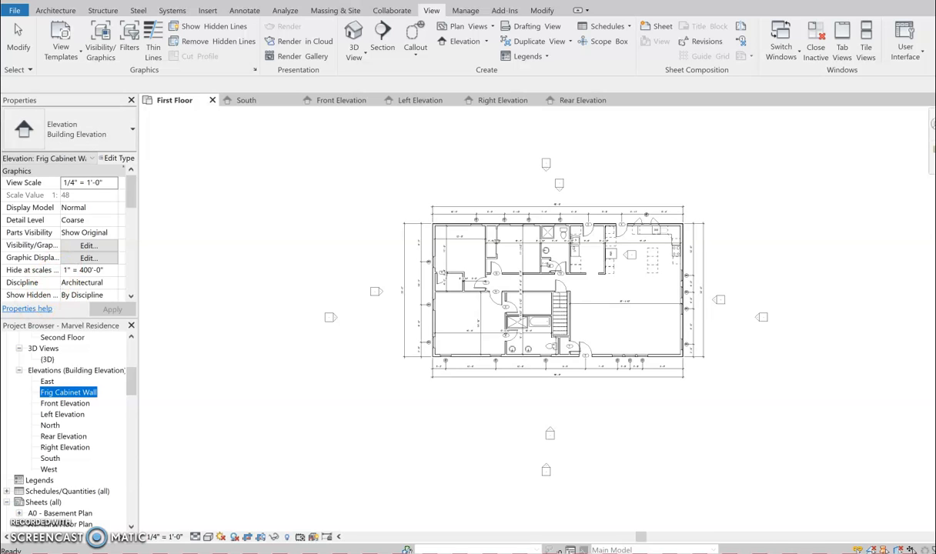
Step: Open Frig Cabinet Wall, select its crop region, and zoom in on the marker and view extents in the First Floor kitchen
double_click(63, 395)
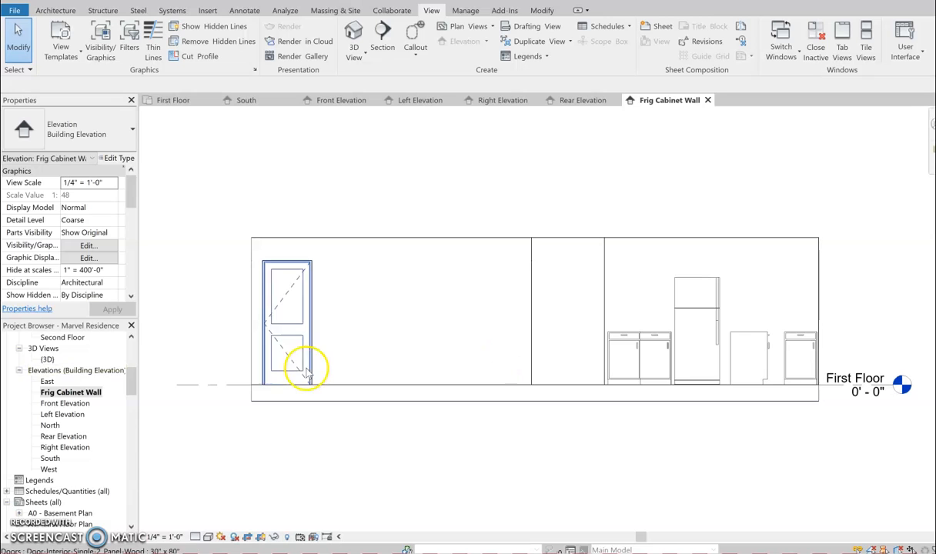
click(431, 239)
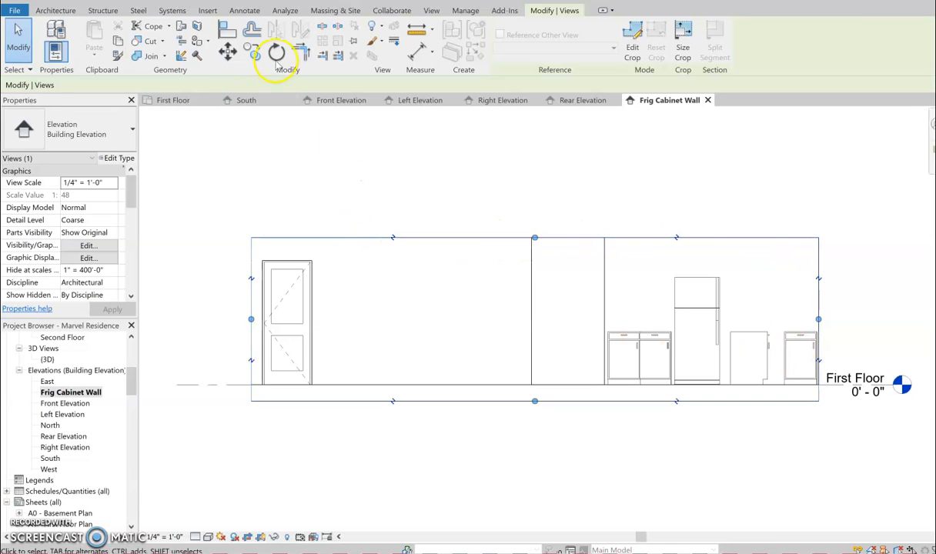
click(182, 103)
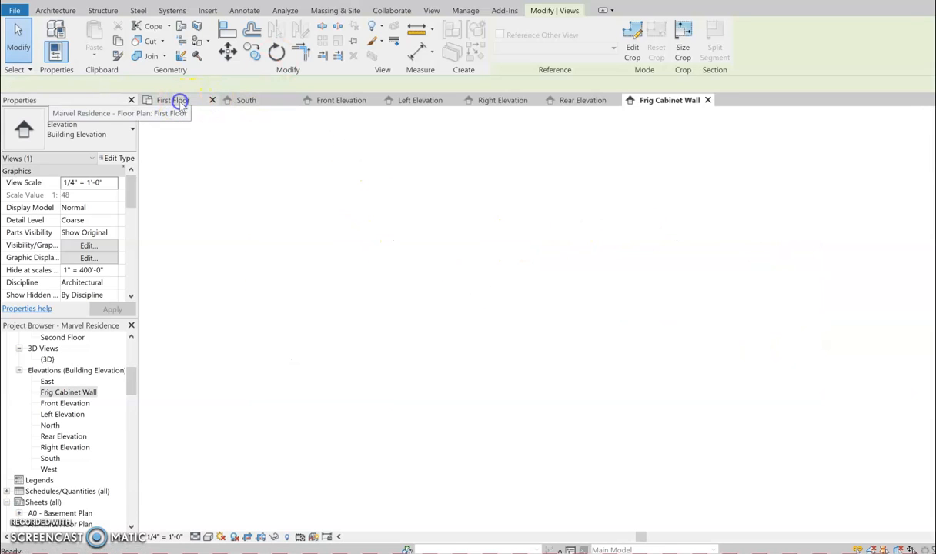
drag(631, 227, 630, 342)
scroll(623, 288, up, 5)
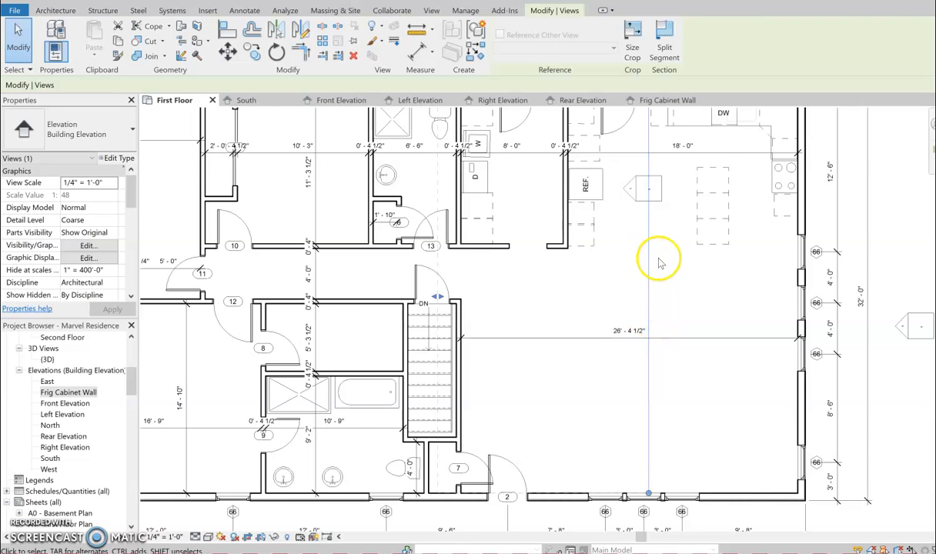
Step: Try shortening the Frig Cabinet Wall view's far clip to the front of the refrigerator and check the resulting elevation
scroll(661, 261, down, 1)
click(470, 299)
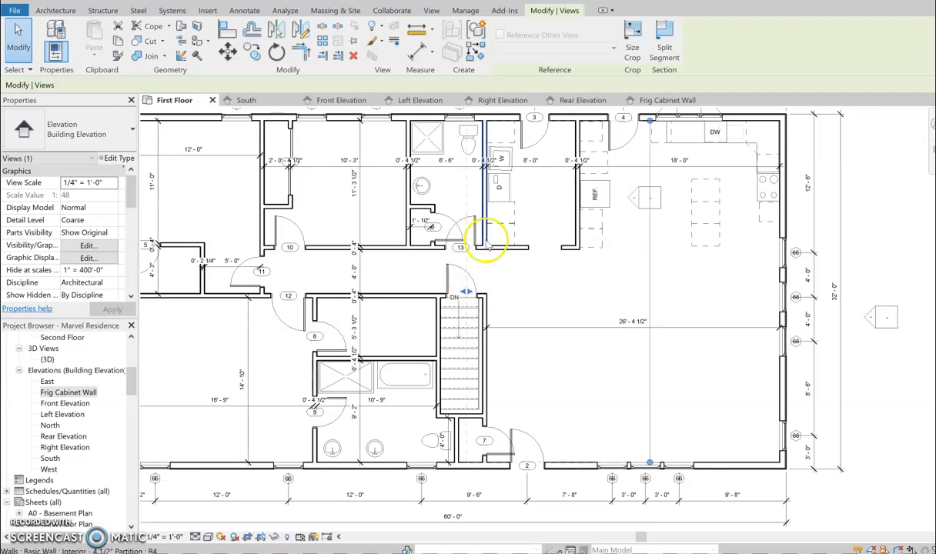
drag(470, 298, 606, 292)
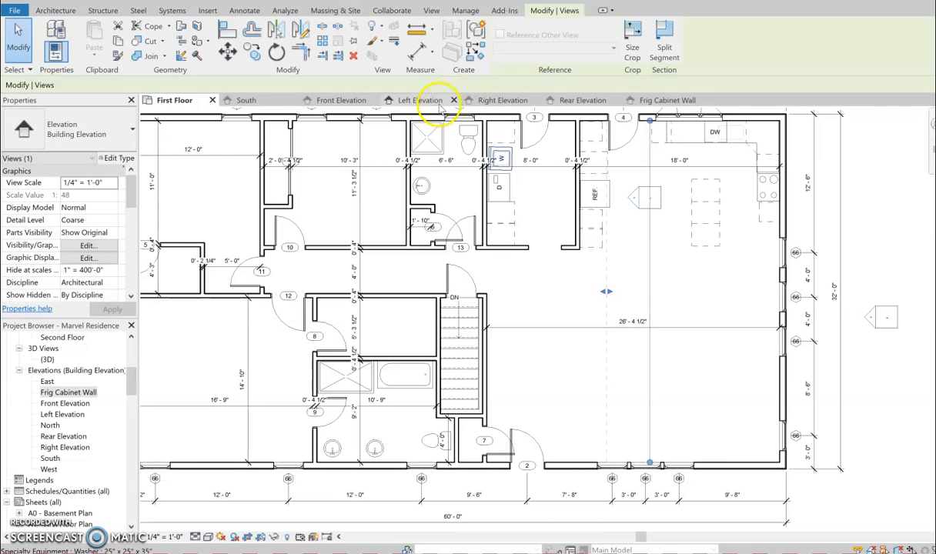
click(677, 100)
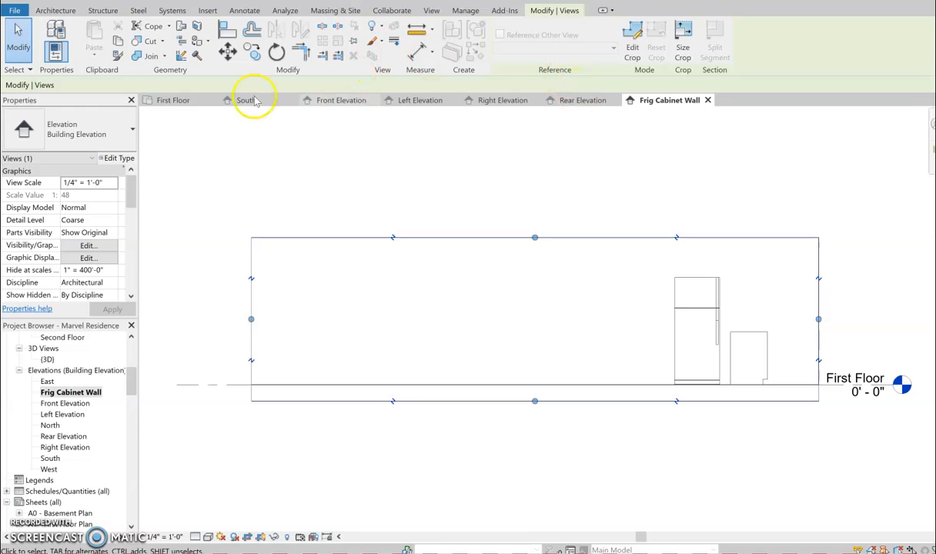
Step: Extend the Frig Cabinet Wall view's far clip in the First Floor plan past the refrigerator wall into the laundry room
click(194, 102)
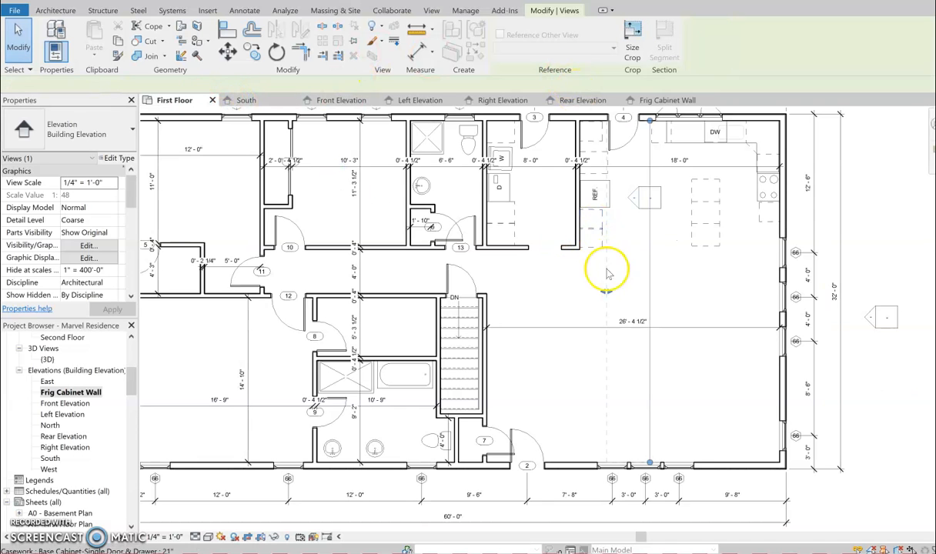
click(601, 293)
drag(599, 294, 498, 298)
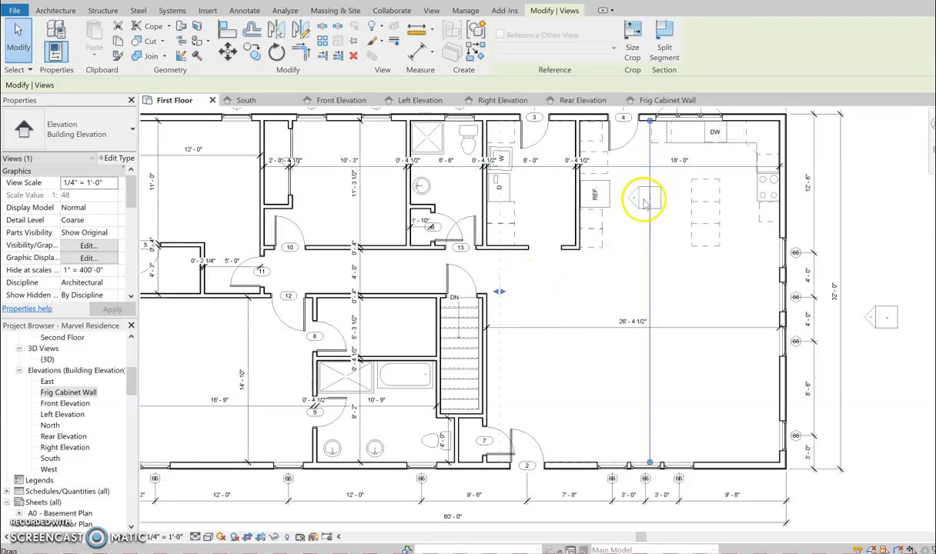
Step: Extend the Frig Cabinet Wall view's far clip beyond the laundry room and check the resulting elevation
drag(498, 294, 471, 295)
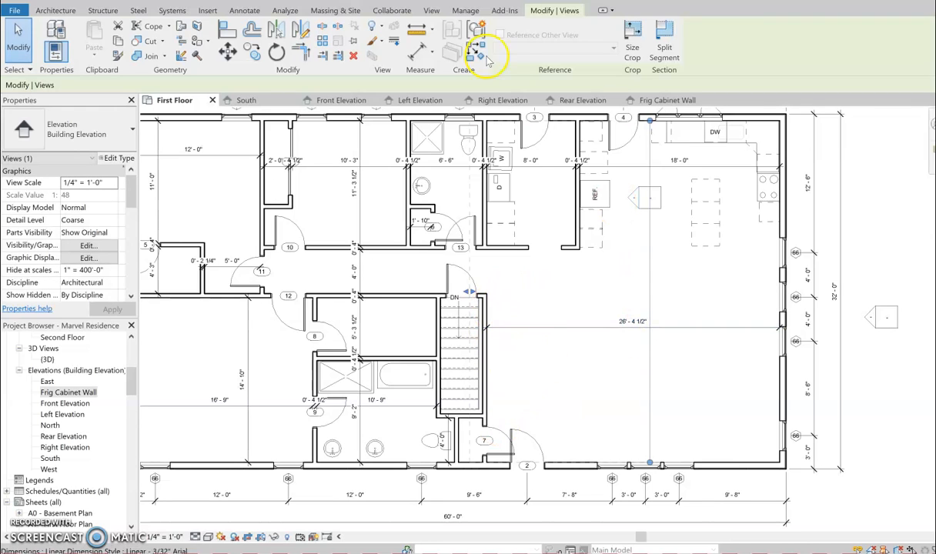
click(666, 101)
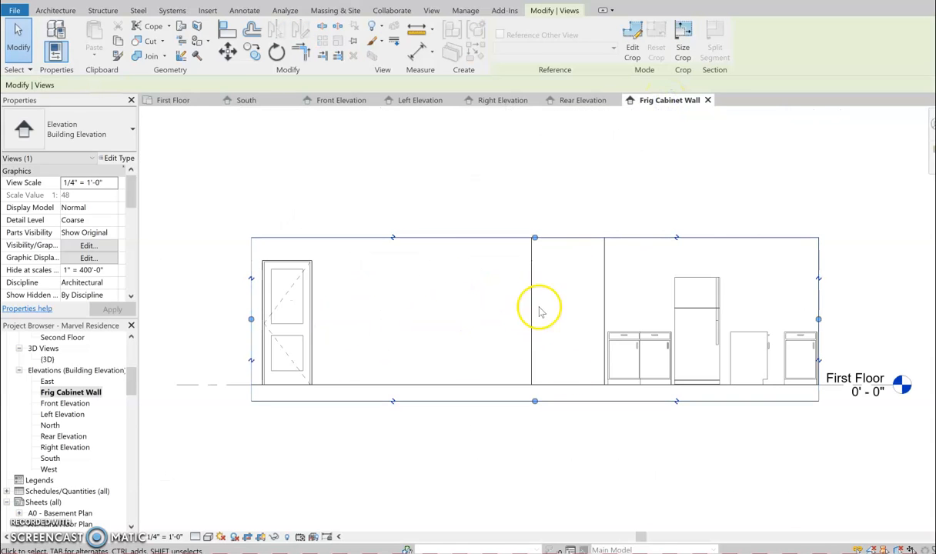
click(763, 341)
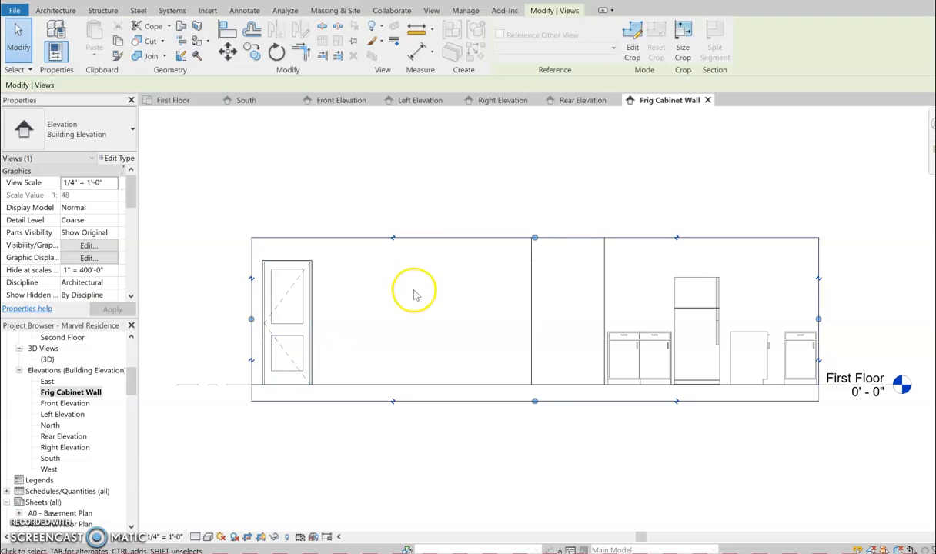
click(547, 193)
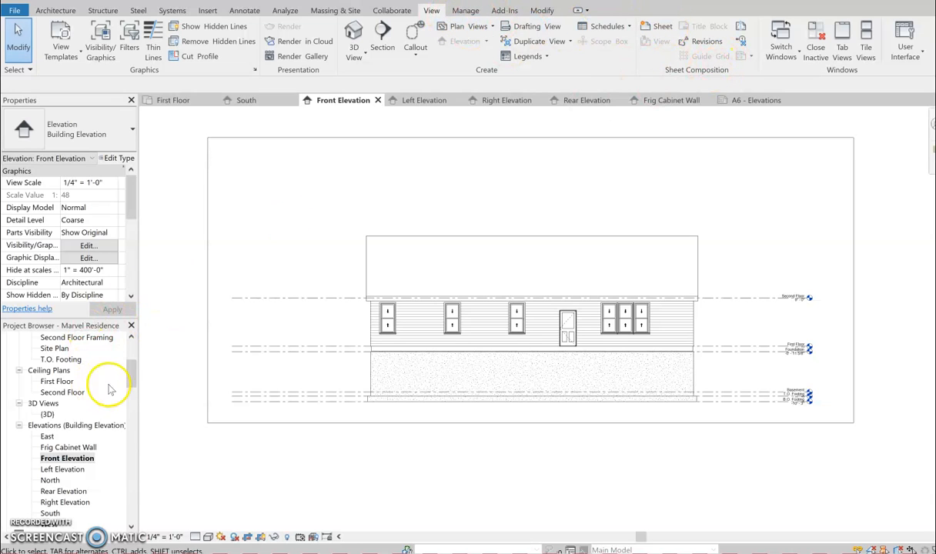
drag(131, 377, 134, 327)
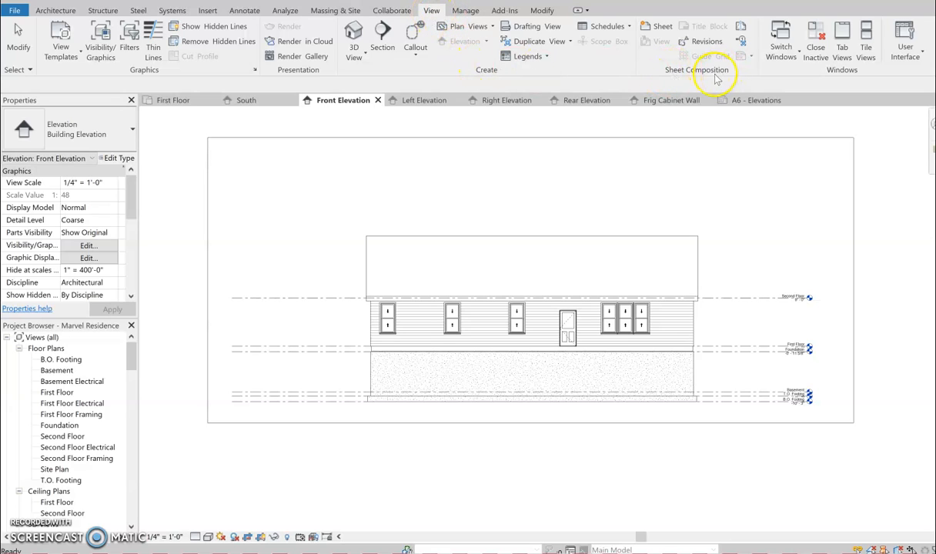
click(660, 26)
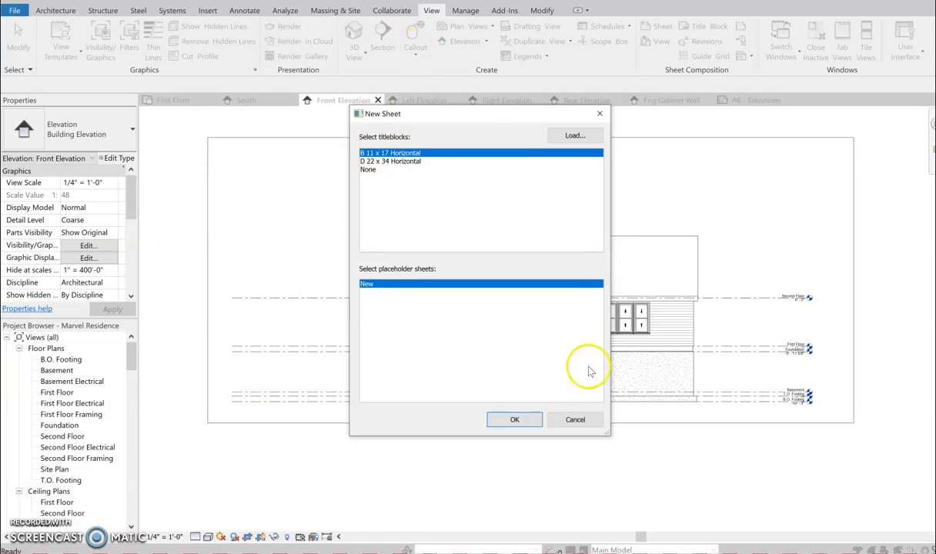
click(576, 419)
Step: Open the sheet A6 - Elevations
scroll(83, 385, down, 4)
scroll(76, 392, down, 2)
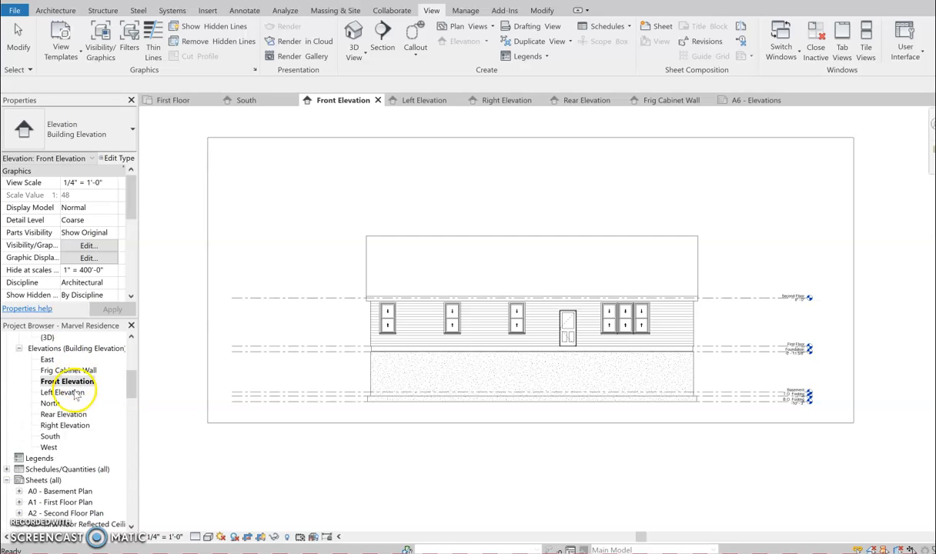
scroll(75, 395, down, 3)
scroll(77, 393, down, 1)
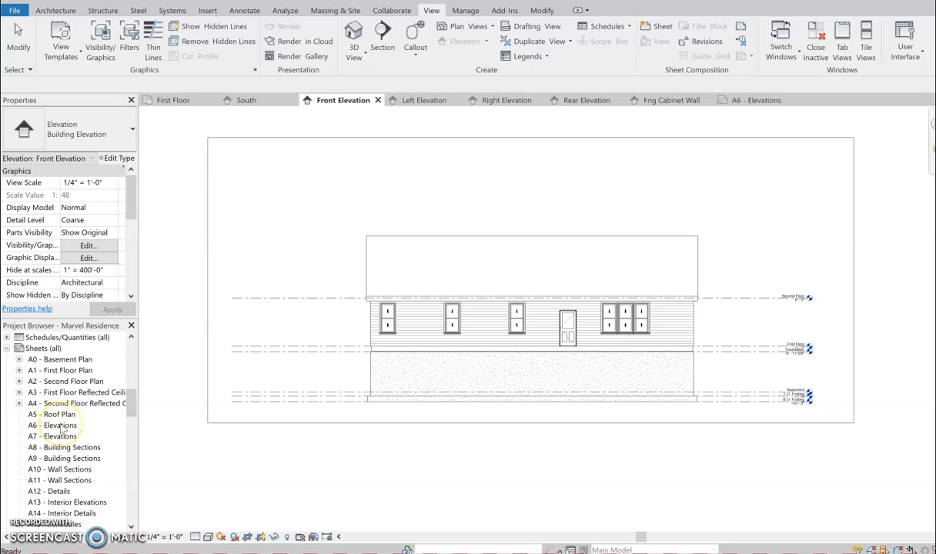
double_click(60, 426)
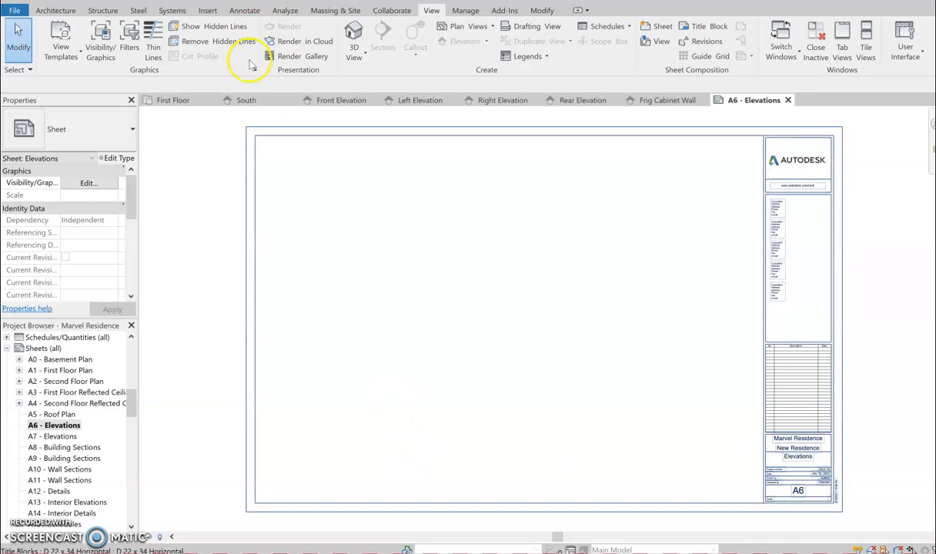
Step: Try to place the Front Elevation view on sheet A6 - Elevations
drag(133, 398, 134, 376)
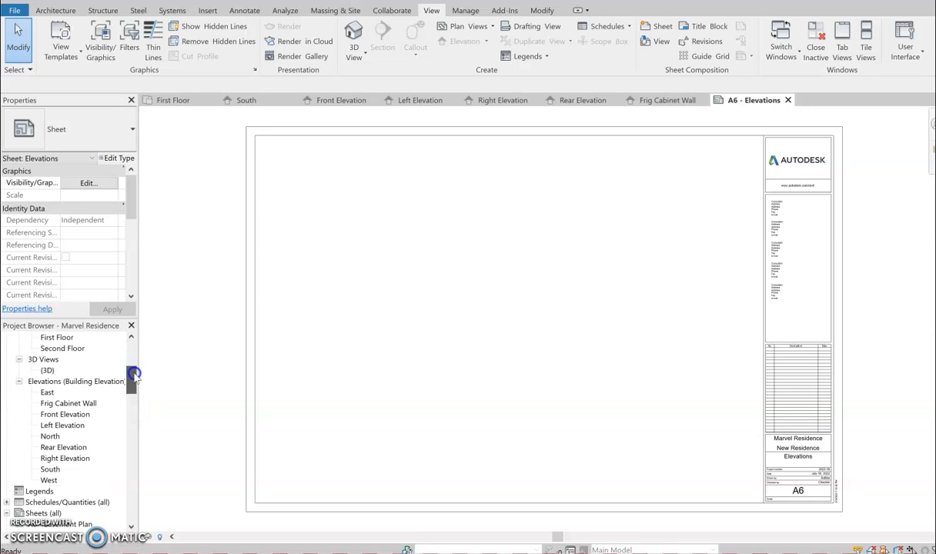
click(65, 414)
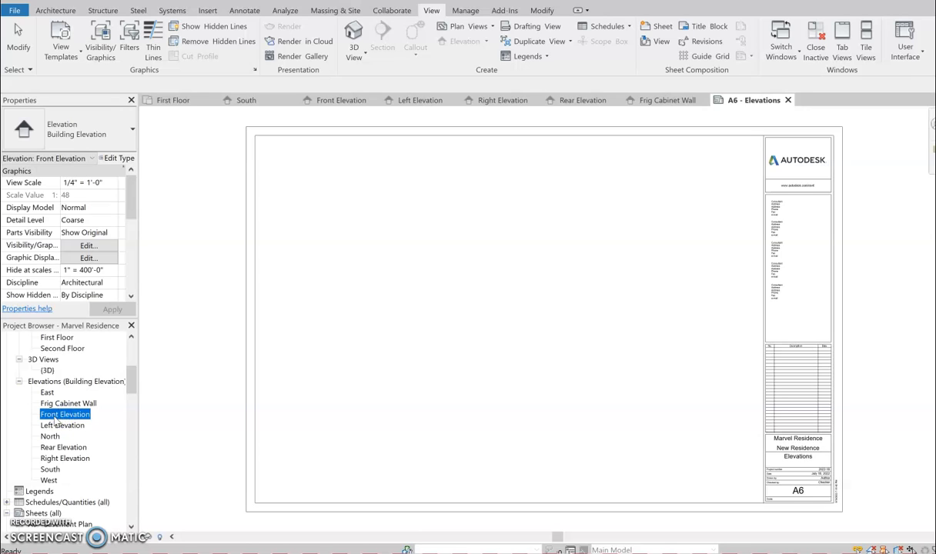
drag(54, 416, 149, 423)
drag(387, 358, 465, 312)
drag(521, 275, 515, 266)
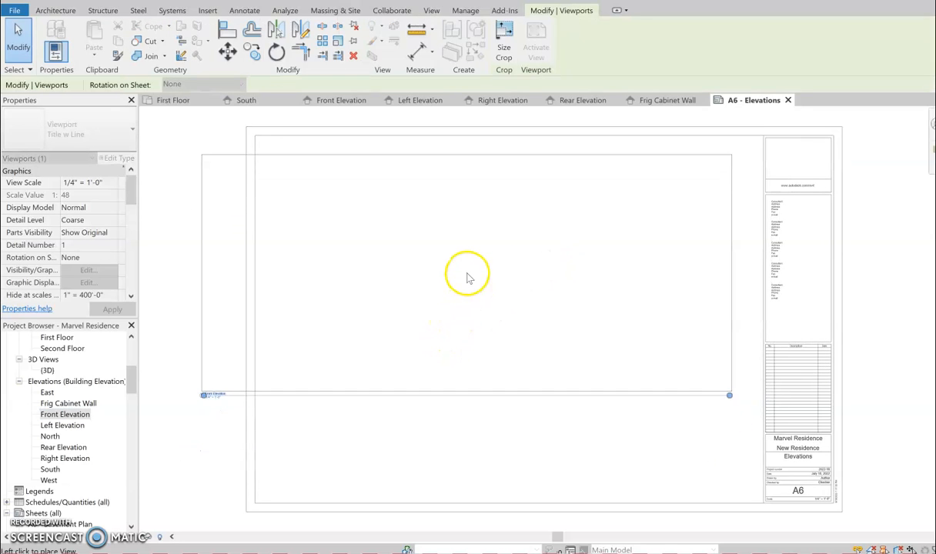
right_click(517, 274)
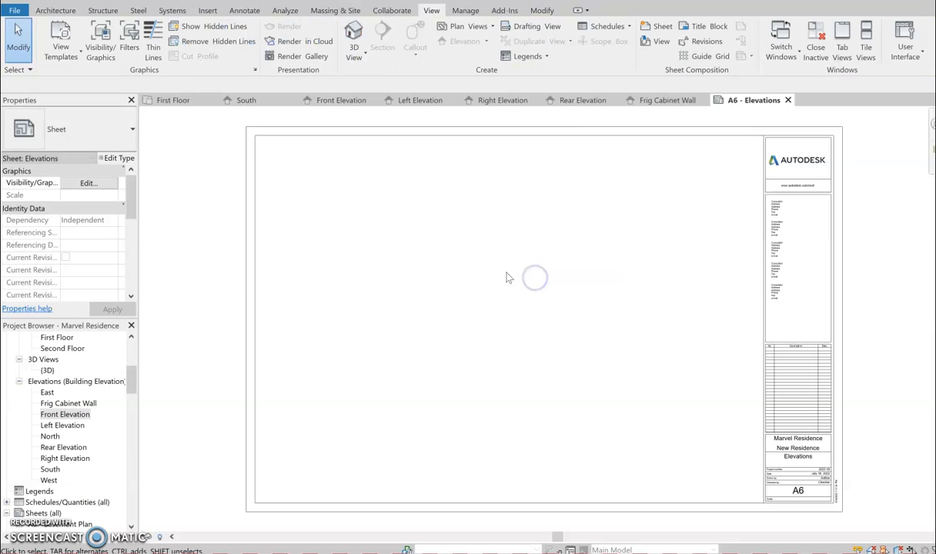
Step: Open Front Elevation and pull the right edge of its crop region in to just beyond the level heads
click(352, 100)
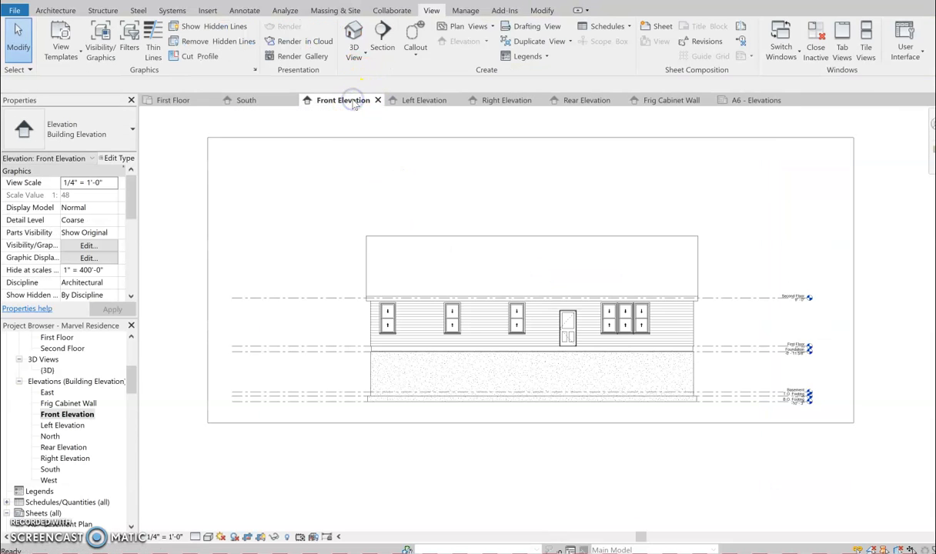
click(340, 140)
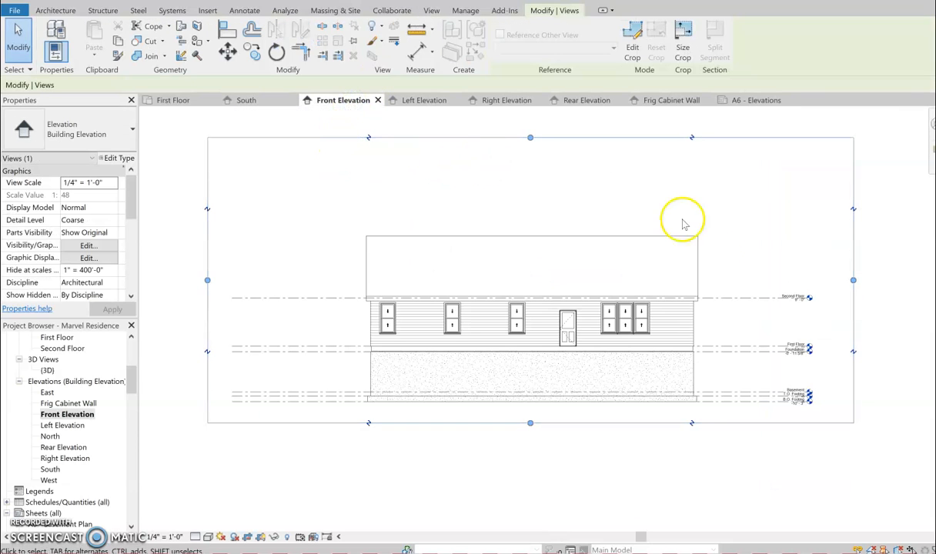
drag(853, 281, 831, 283)
click(817, 280)
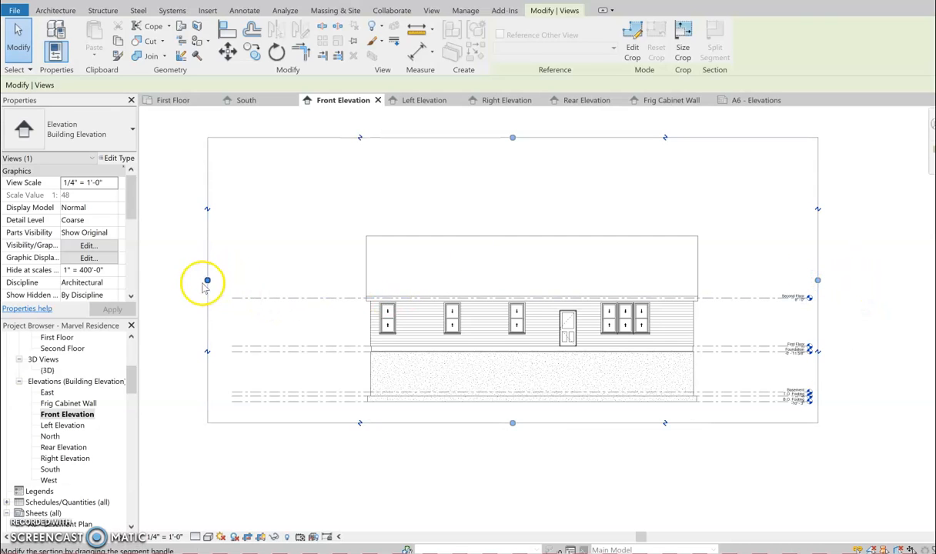
Step: Shorten the aligned level lines in Front Elevation by moving their left ends closer to the house
click(234, 298)
drag(233, 300, 304, 298)
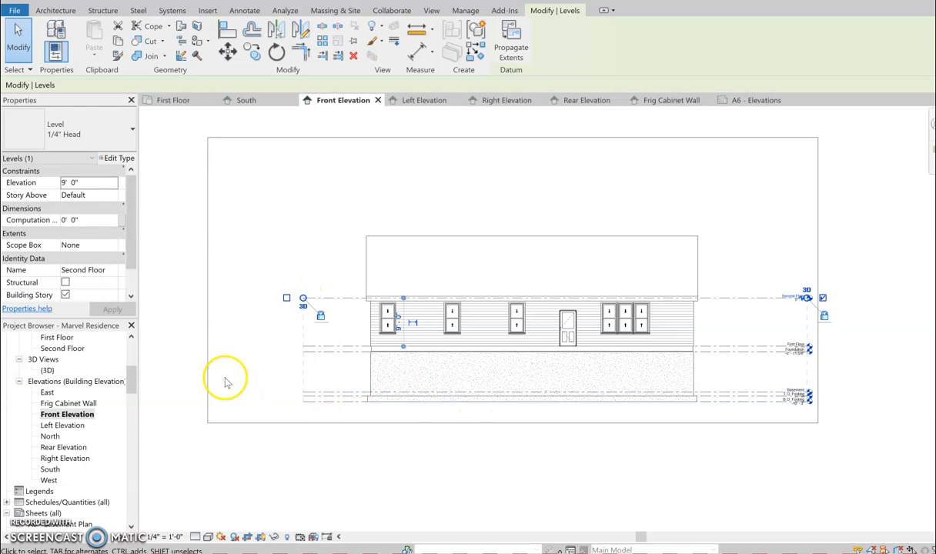
click(209, 330)
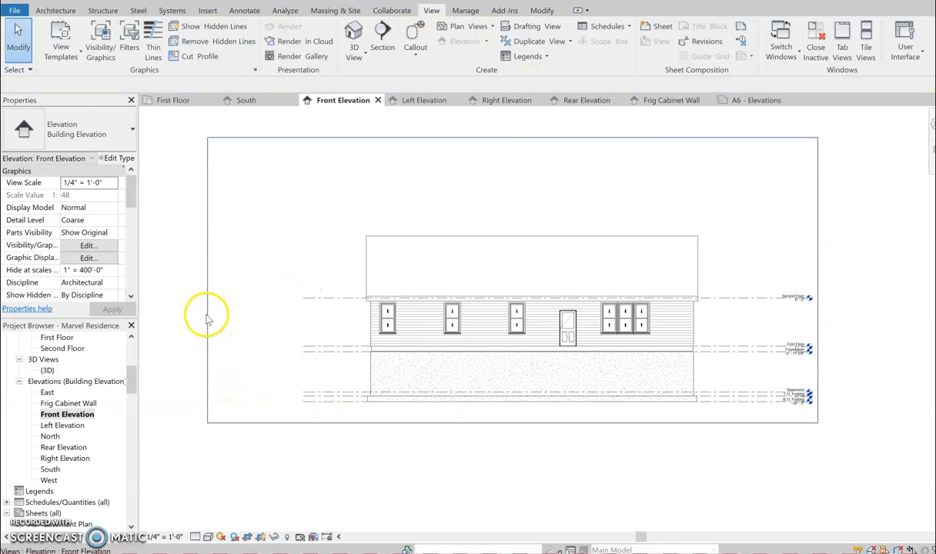
Step: Pull the Front Elevation crop region in to the shortened level lines on the left and closer to the roof on top
click(206, 313)
click(208, 280)
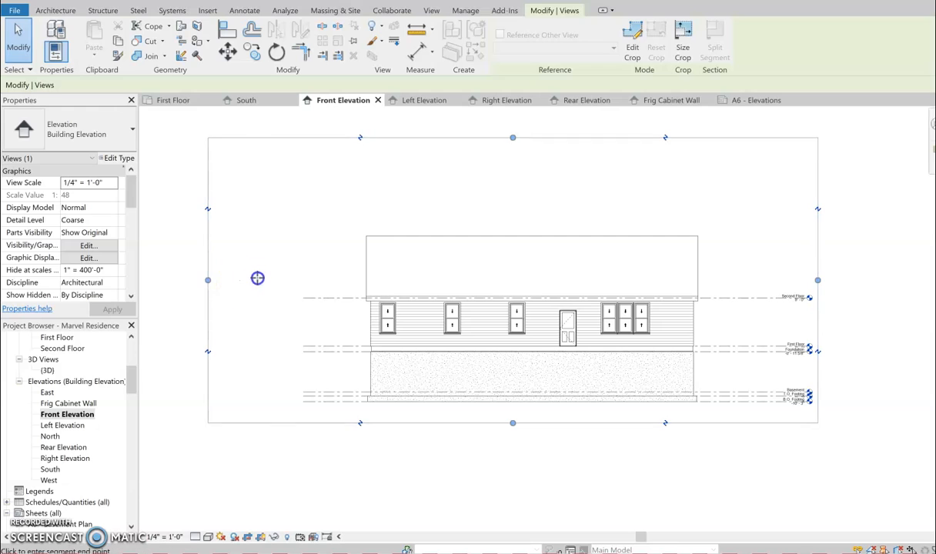
click(297, 284)
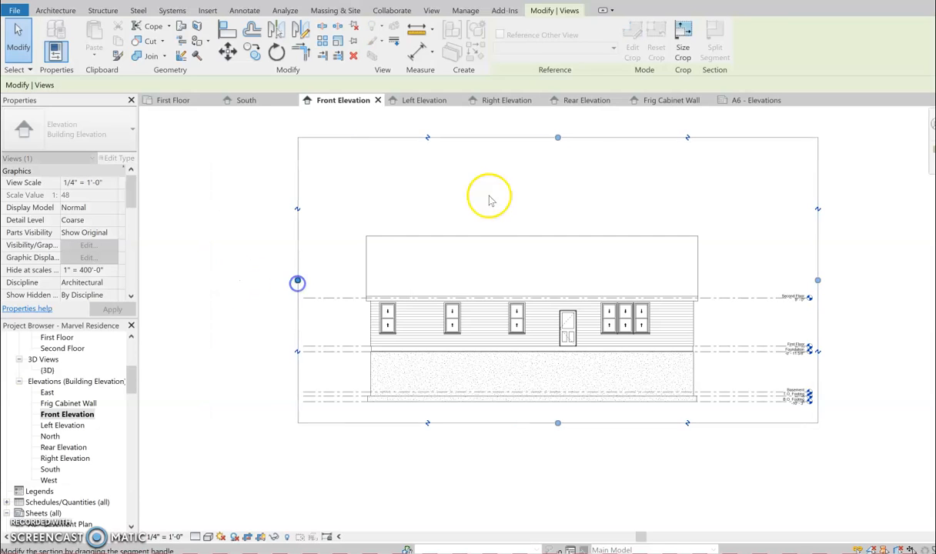
click(558, 138)
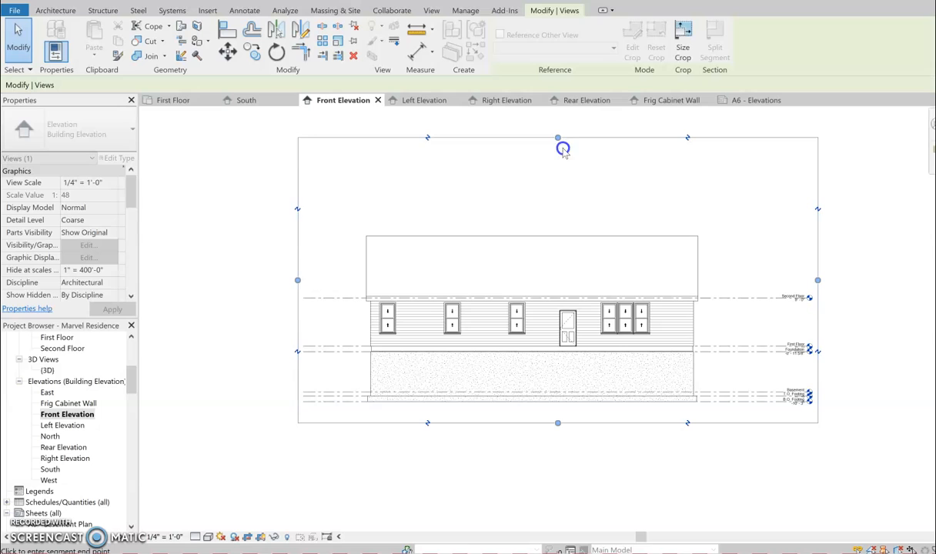
click(559, 194)
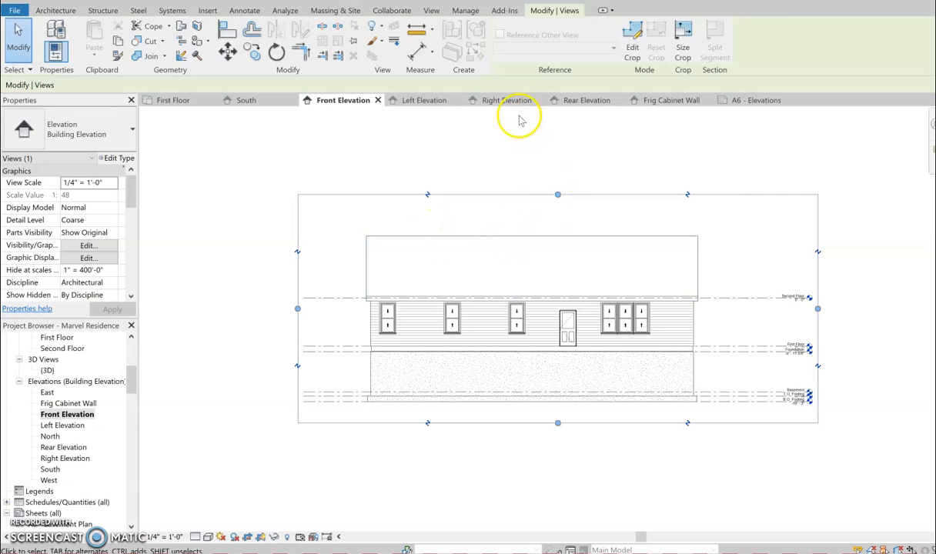
Step: Open Rear Elevation and shorten its aligned level lines by moving their left ends closer to the house
click(576, 102)
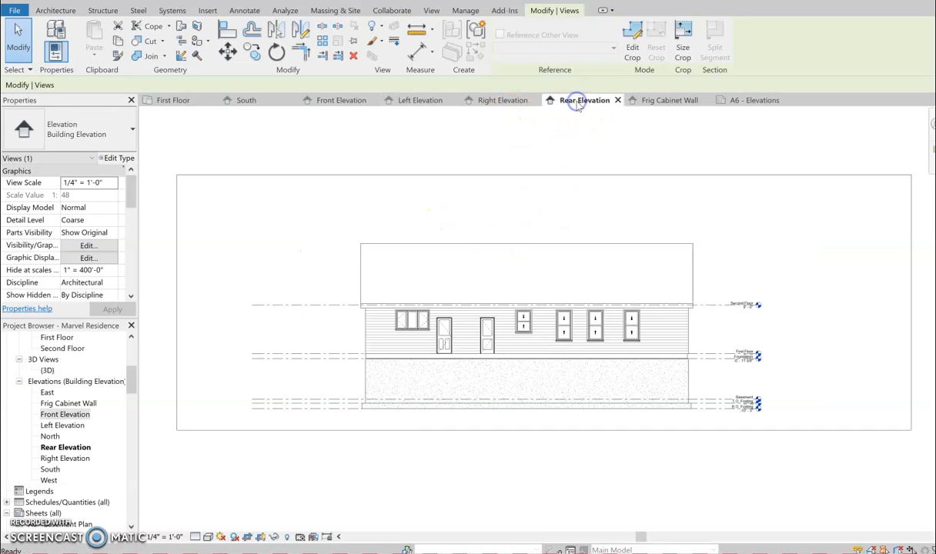
click(293, 304)
drag(251, 306, 329, 304)
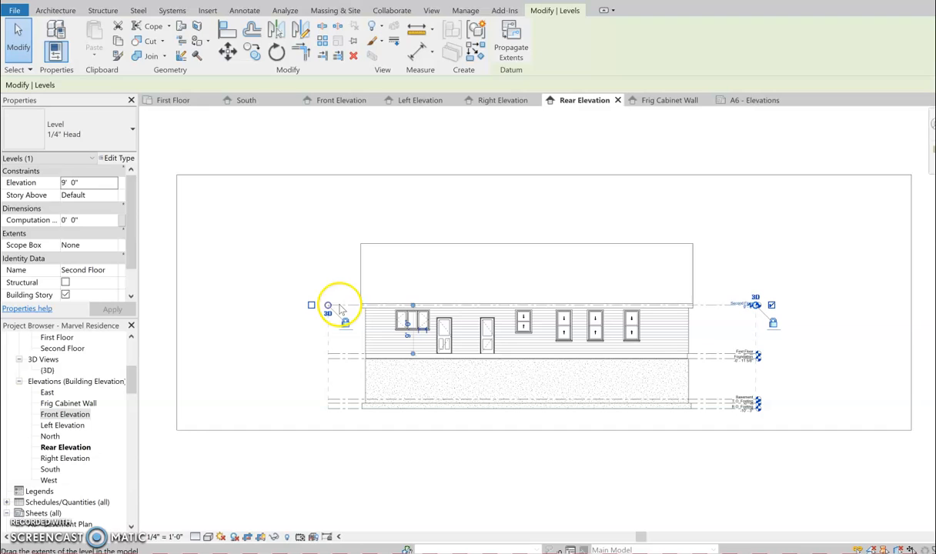
Step: Tighten the Rear Elevation crop region around the level lines on both sides and above the roof
click(282, 176)
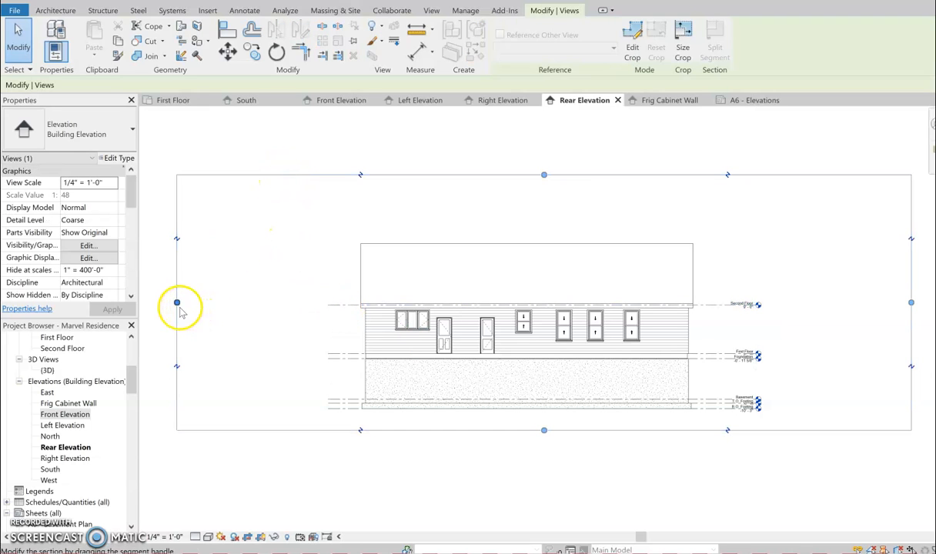
click(182, 305)
click(308, 307)
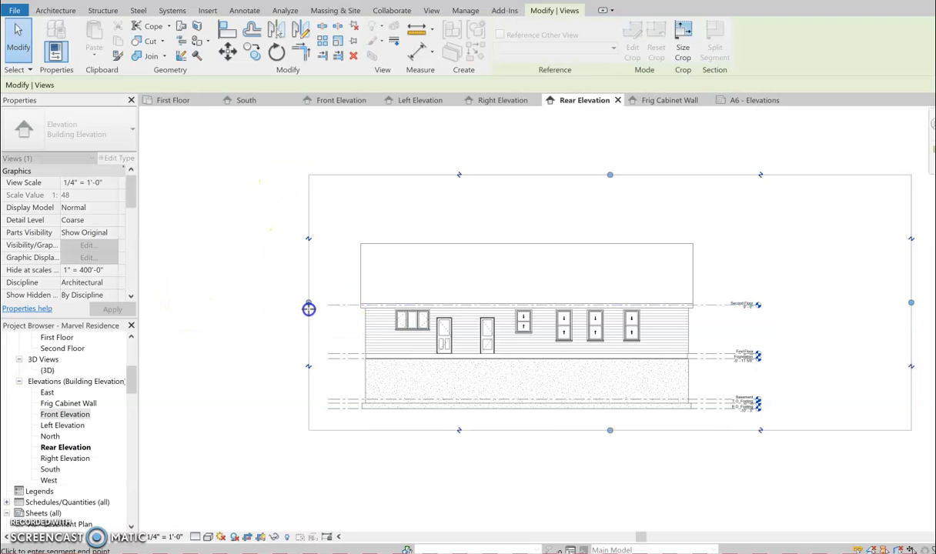
click(911, 303)
click(784, 306)
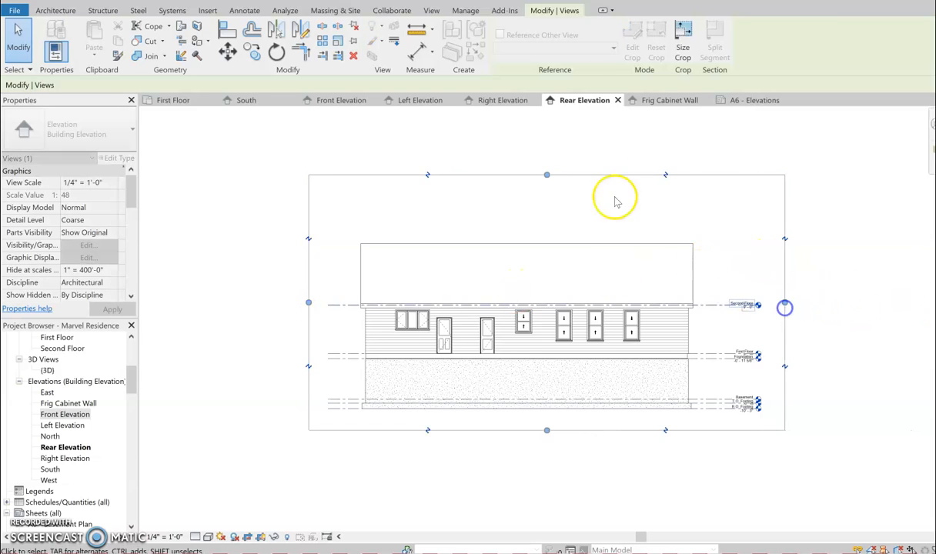
click(546, 174)
click(547, 198)
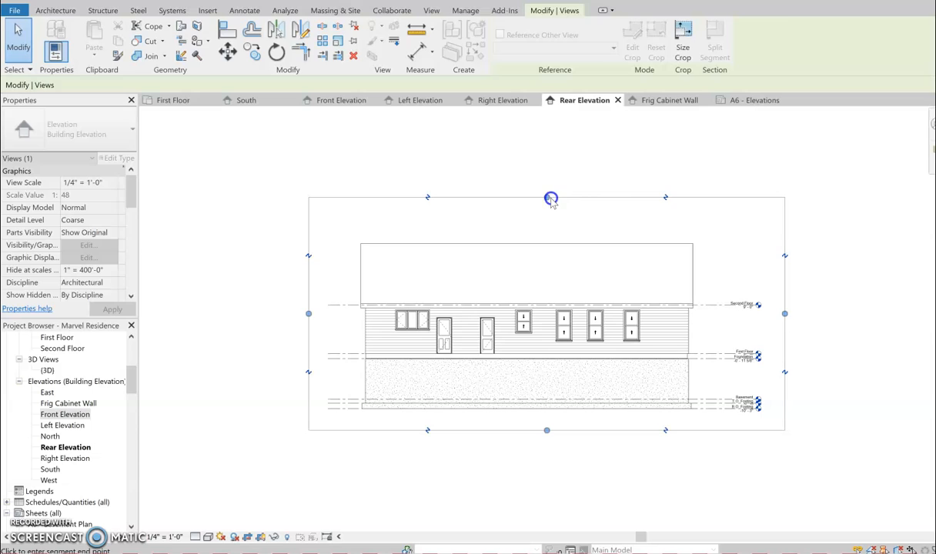
click(509, 147)
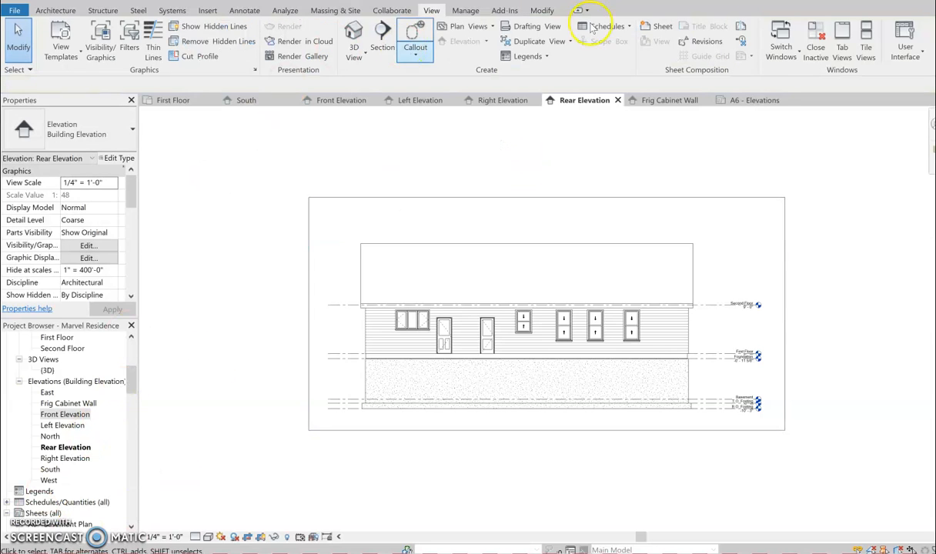
Step: Place the Front Elevation view in the upper half of sheet A6 - Elevations and check its view title
click(755, 101)
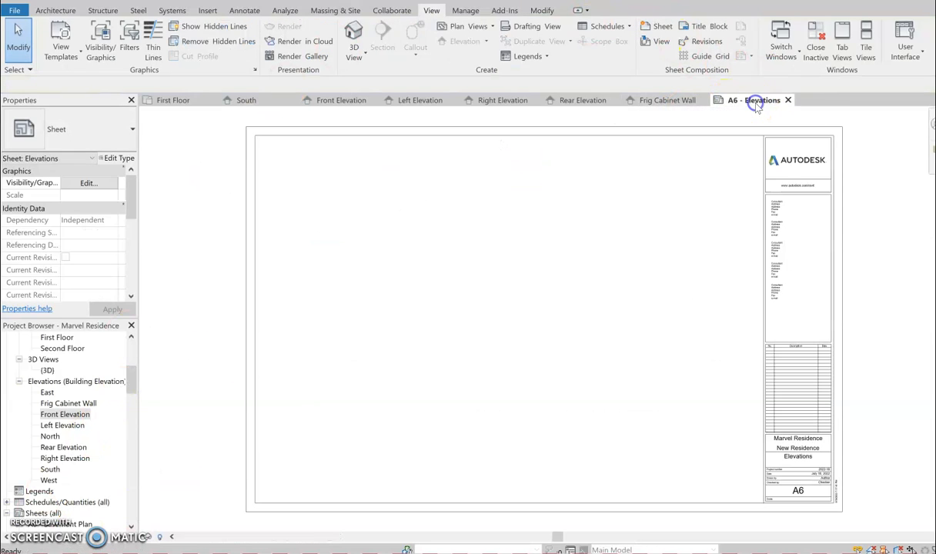
click(51, 416)
drag(51, 417, 327, 339)
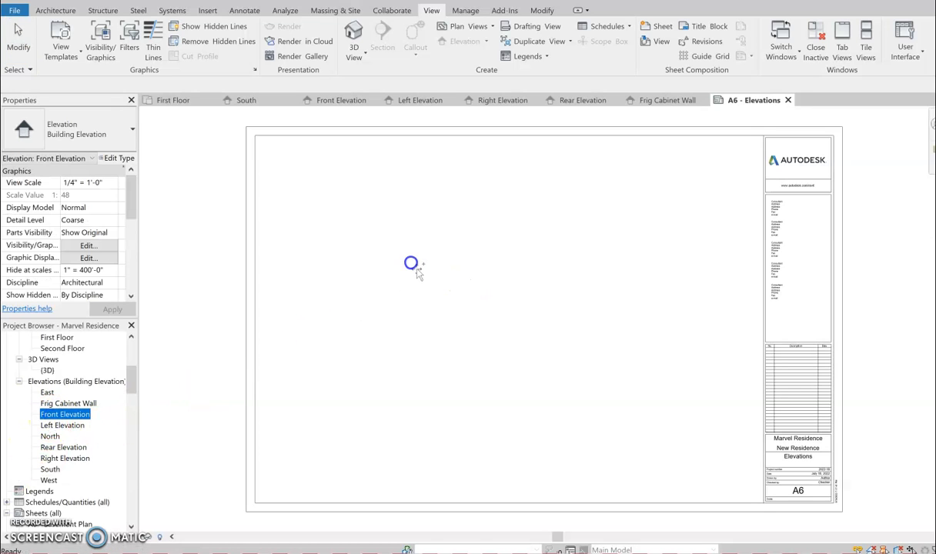
click(511, 234)
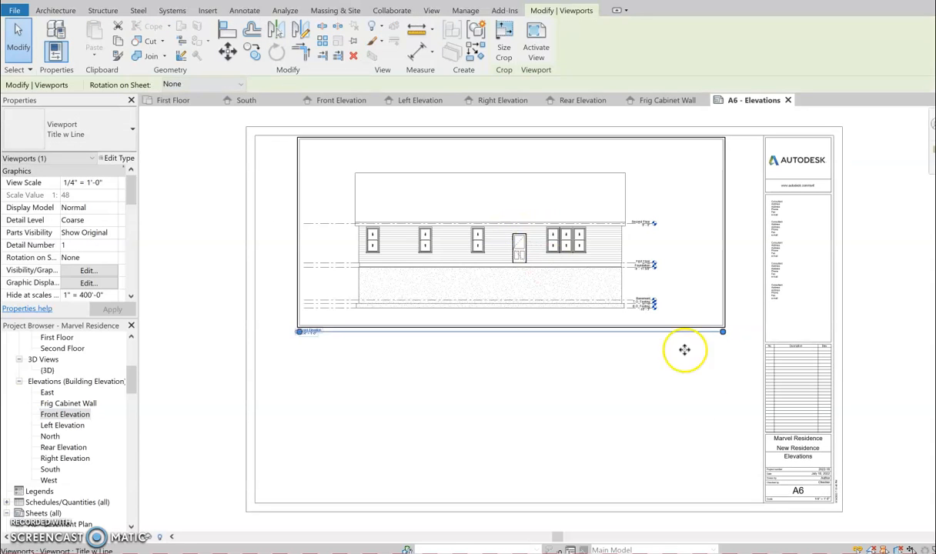
click(548, 408)
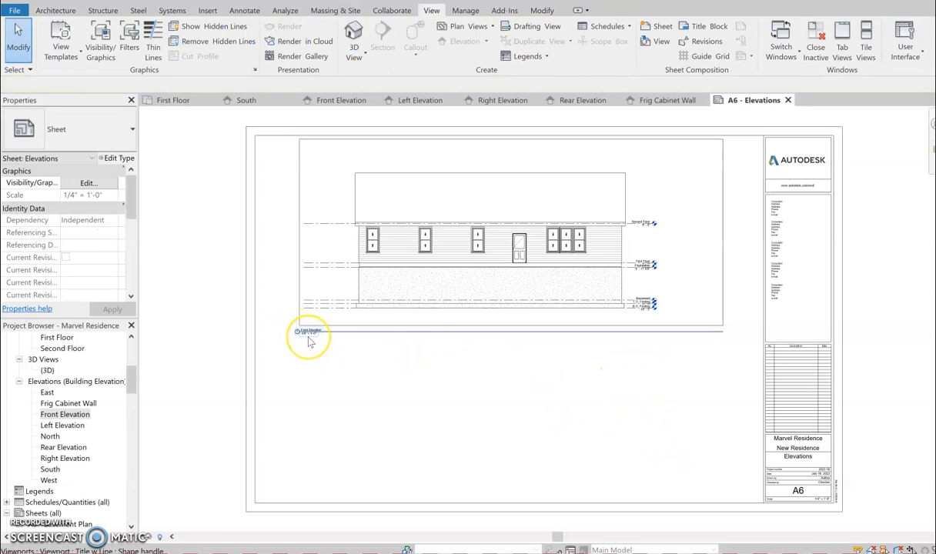
scroll(309, 342, up, 3)
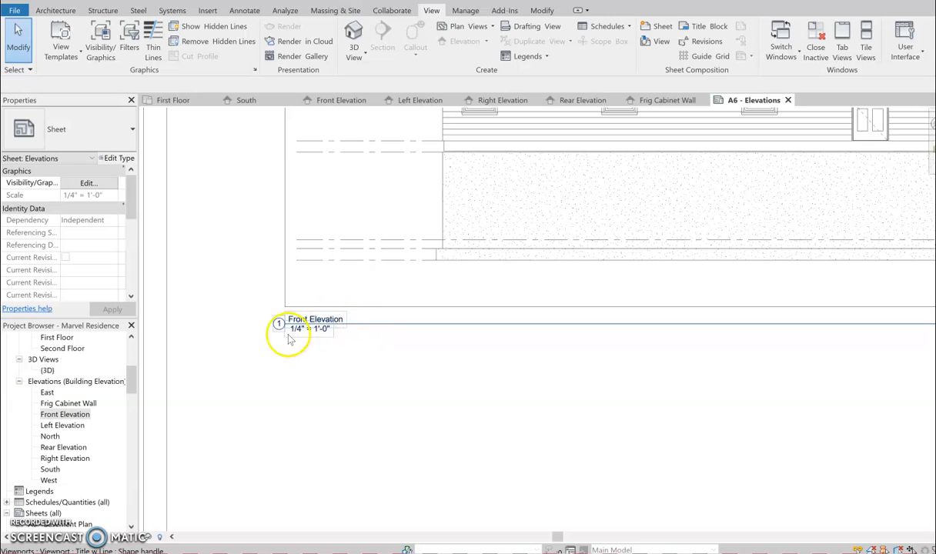
scroll(409, 346, down, 5)
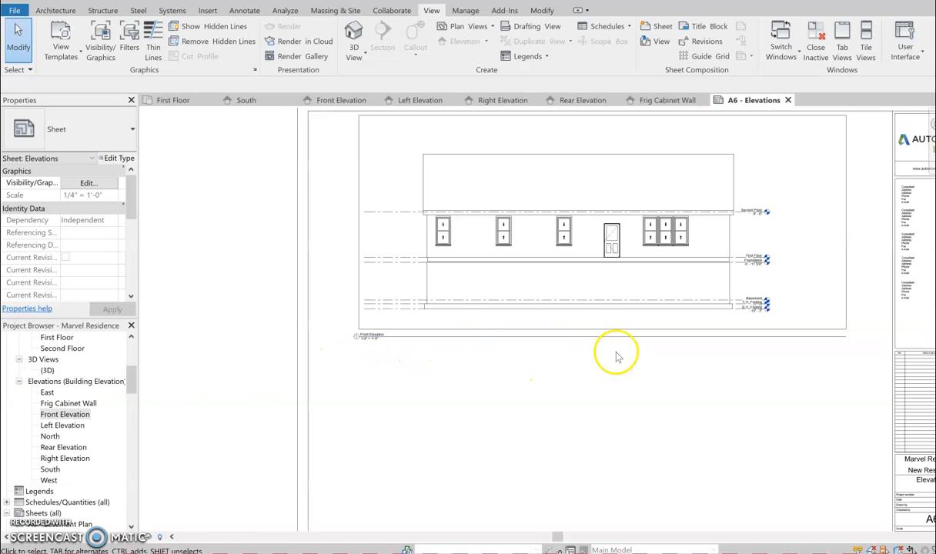
Step: Place the Rear Elevation view below the Front Elevation in the lower half of sheet A6
middle_drag(603, 371, 536, 392)
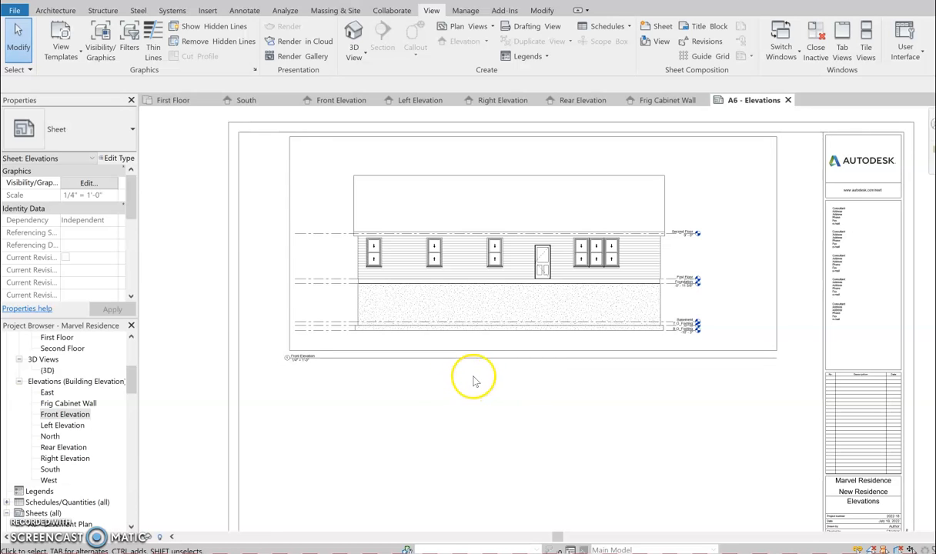
scroll(473, 377, down, 1)
middle_drag(473, 386, 479, 356)
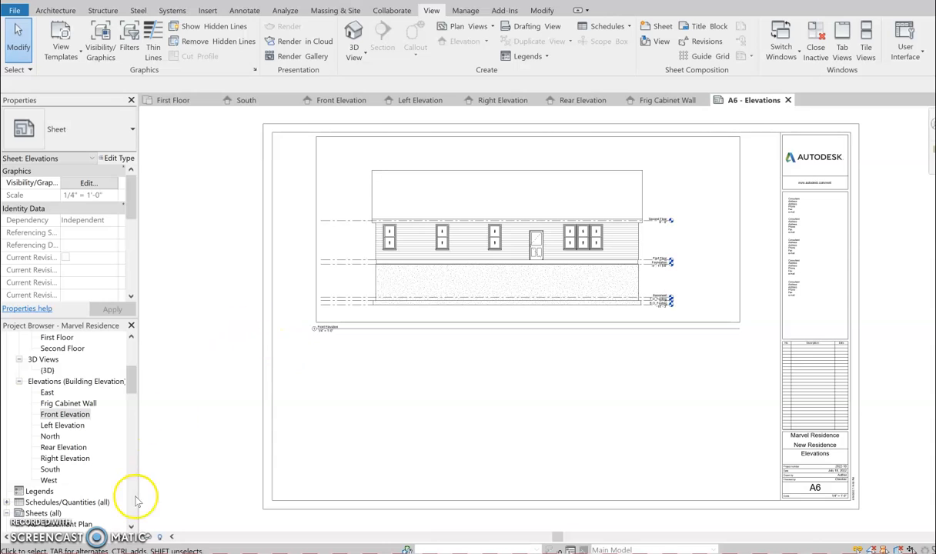
click(69, 447)
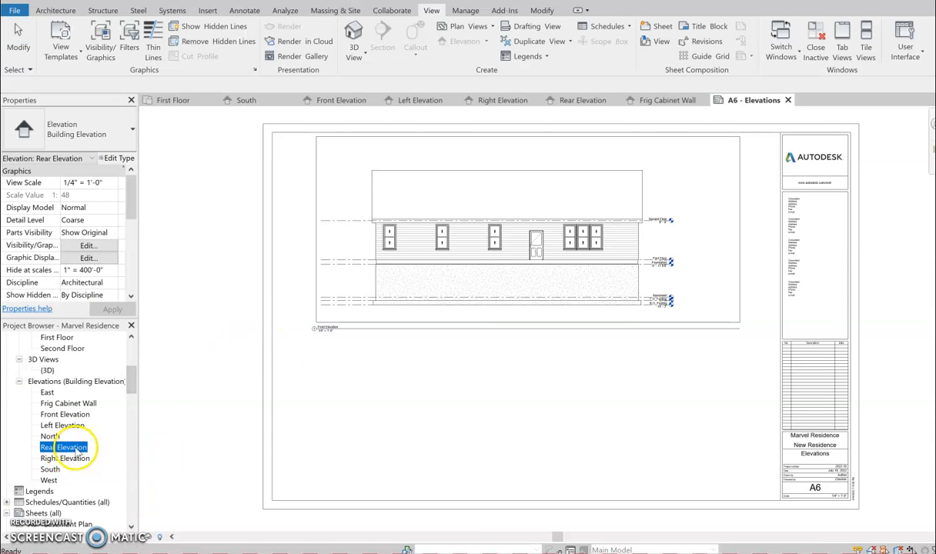
click(391, 433)
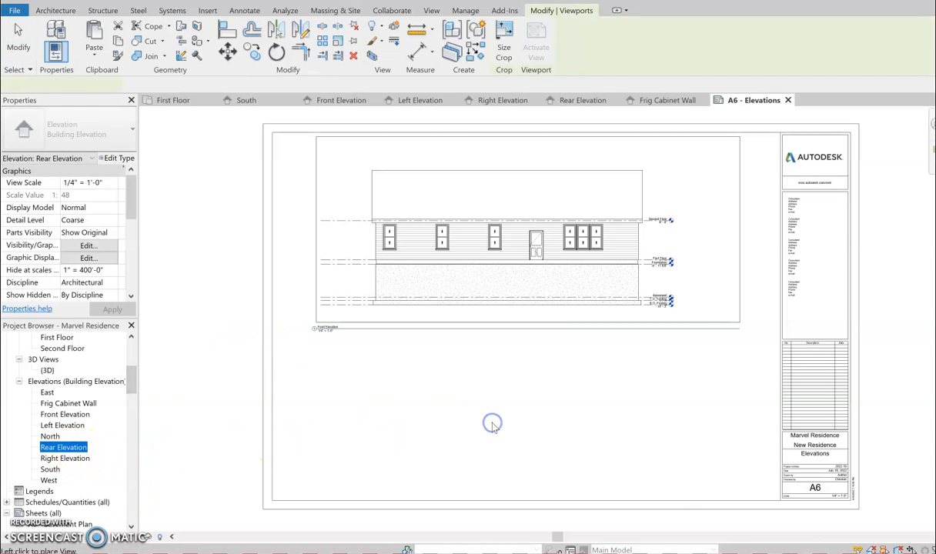
click(529, 399)
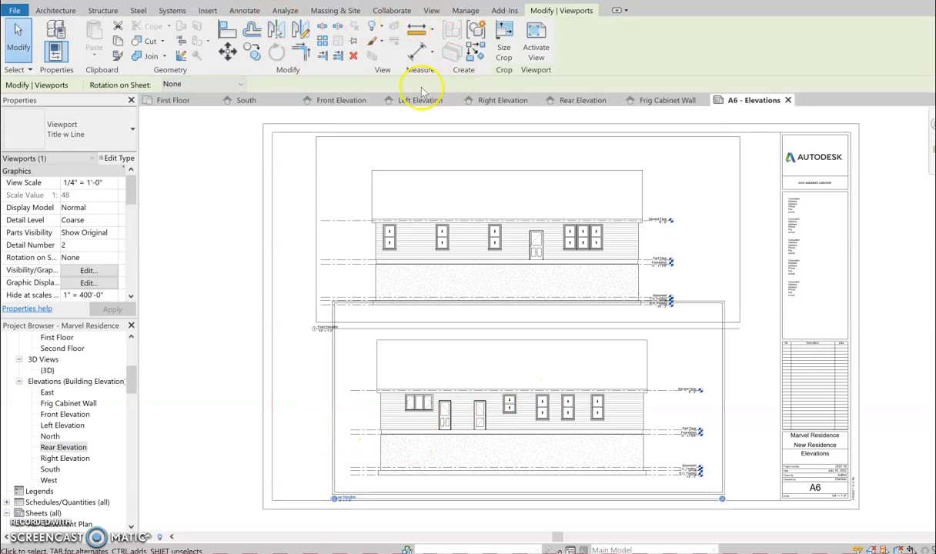
Step: Lower the top edge of the Rear Elevation crop region closer to the roof and return to sheet A6
click(585, 100)
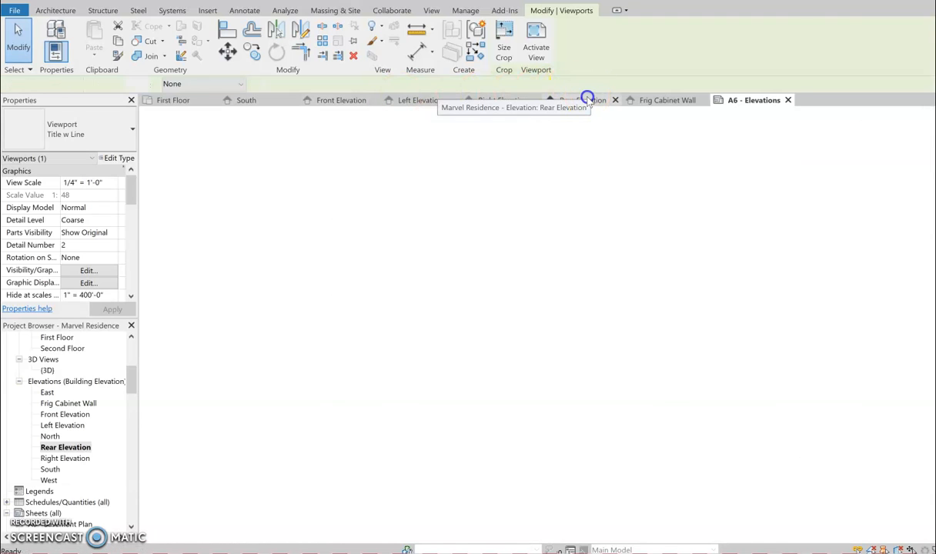
click(491, 199)
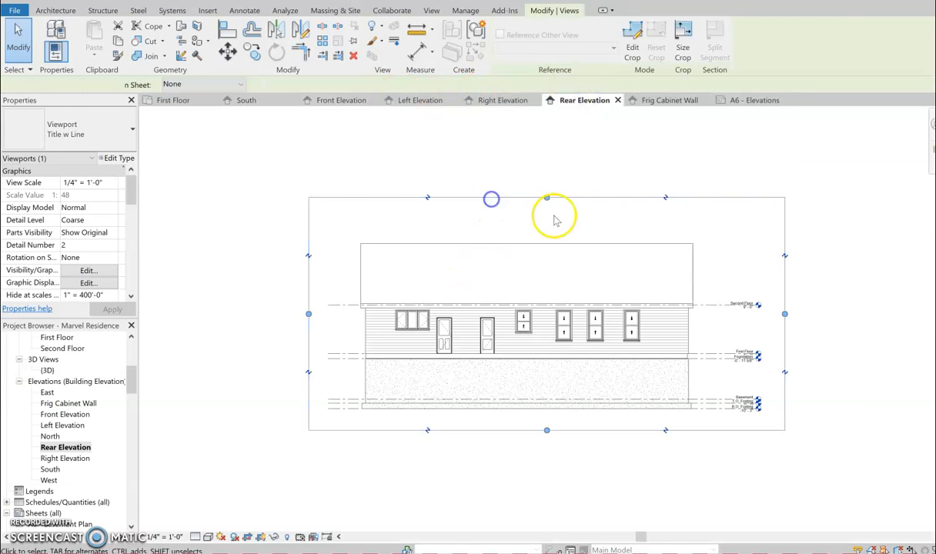
drag(546, 197, 545, 235)
click(478, 188)
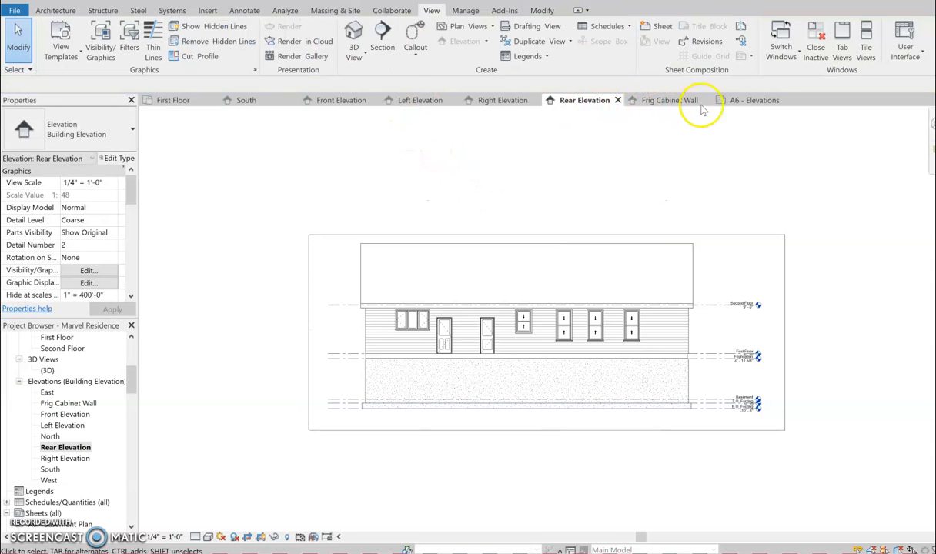
click(750, 100)
click(292, 437)
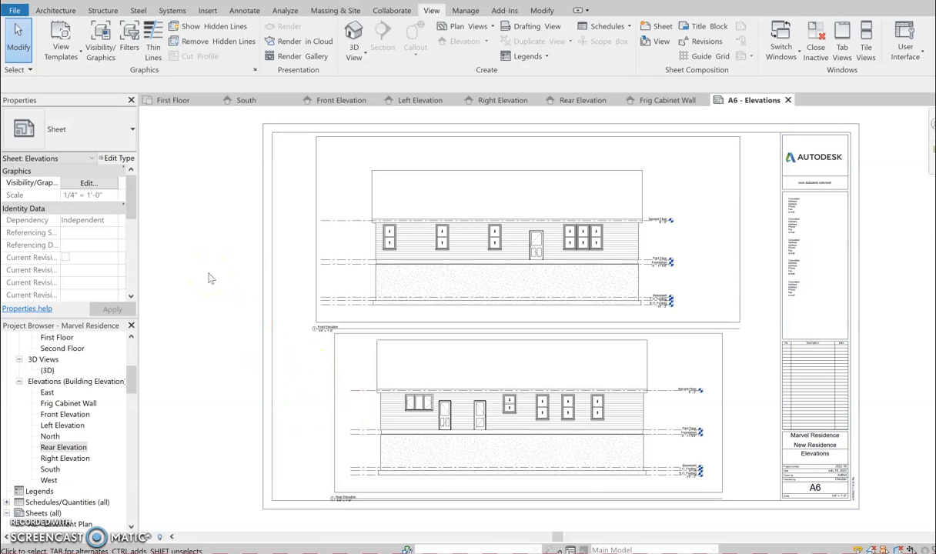
click(500, 444)
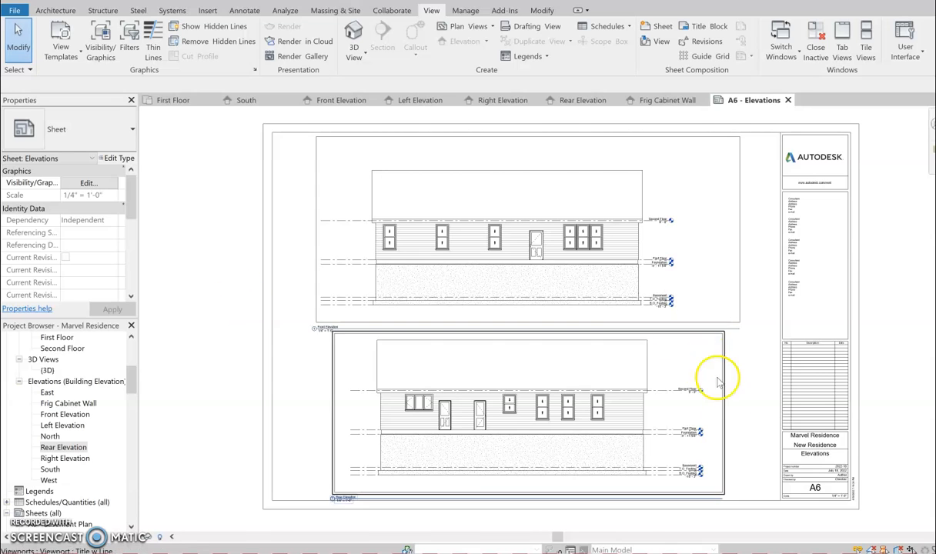
click(820, 458)
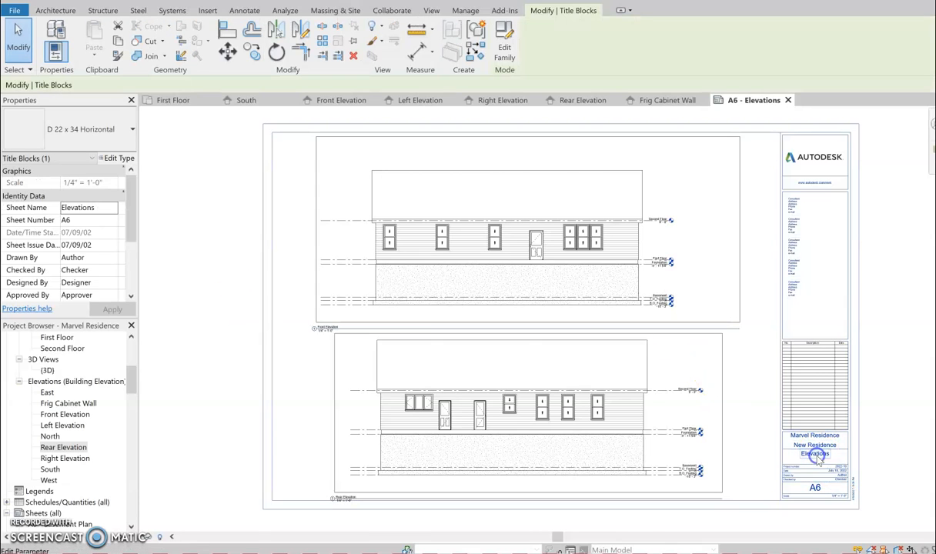
click(815, 457)
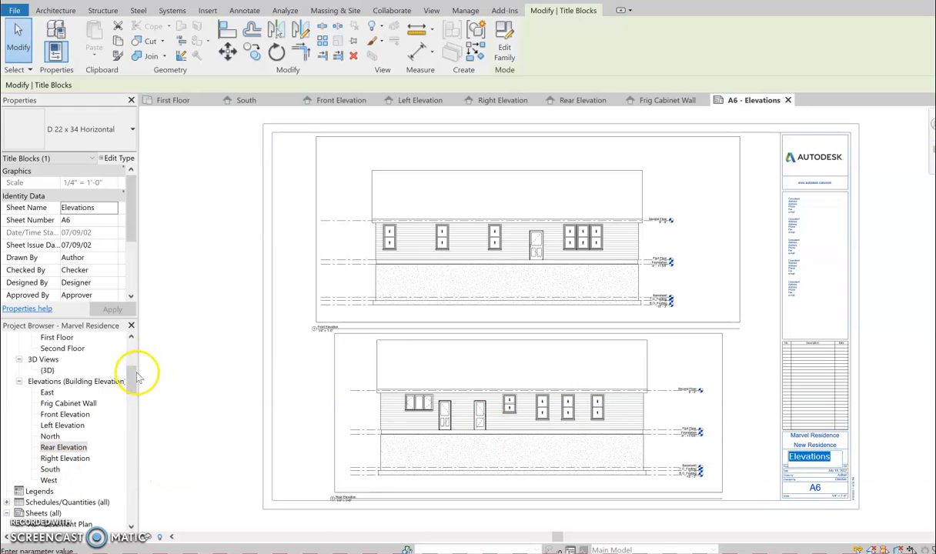
click(178, 412)
Step: Rename sheet A6 as Front & Rear Elevations
mouse_move(131, 386)
mouse_down()
mouse_move(135, 424)
mouse_move(134, 403)
mouse_up()
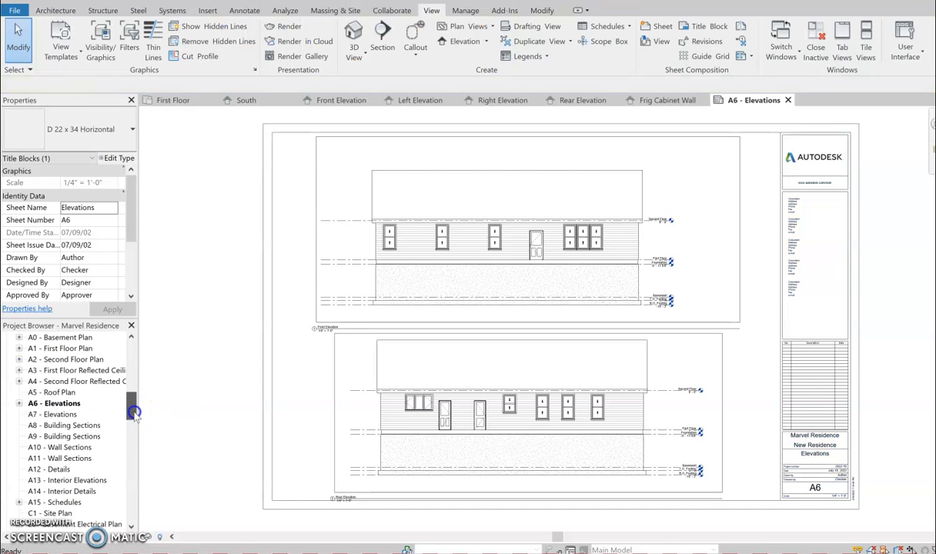
click(55, 404)
right_click(62, 408)
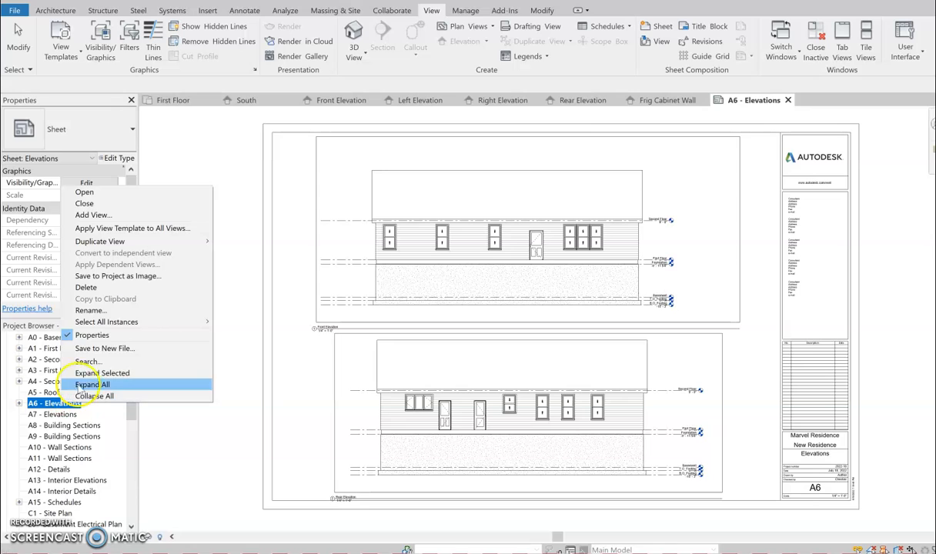
click(87, 311)
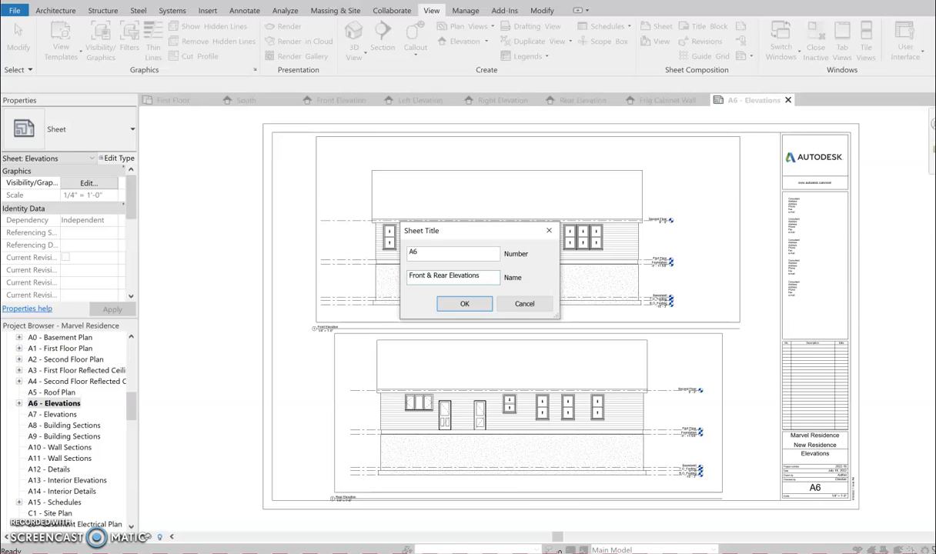
click(460, 304)
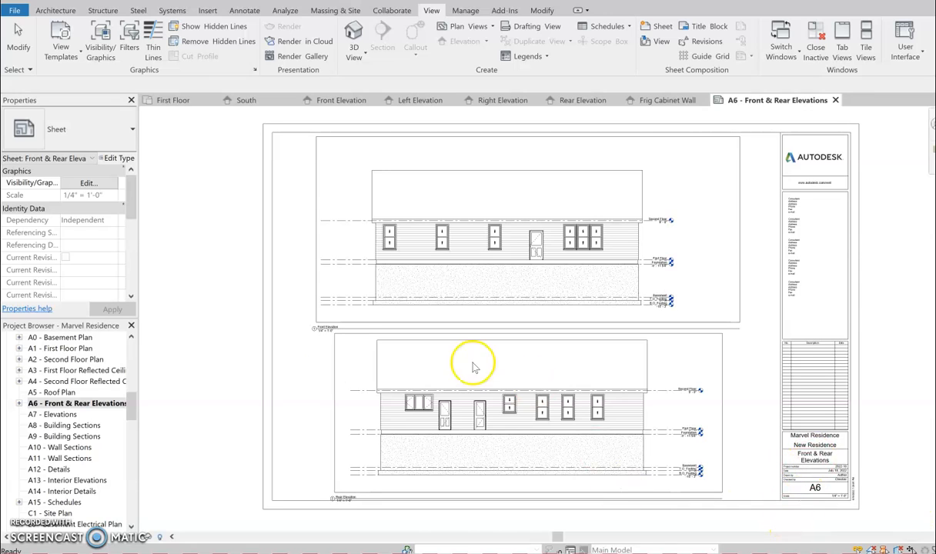
Step: Examine the elevation markers around the house on sheet A1 - First Floor Plan and in the First Floor view
click(51, 404)
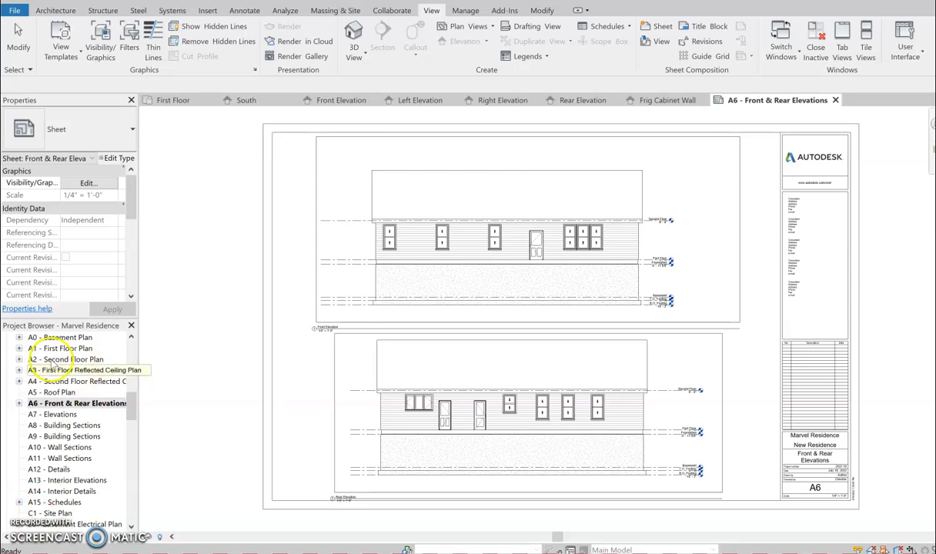
scroll(132, 401, up, 1)
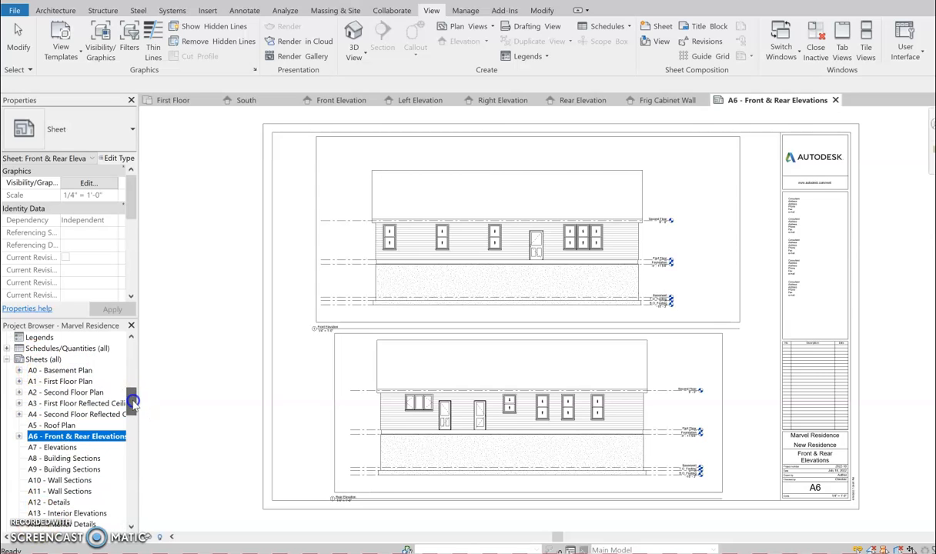
click(63, 380)
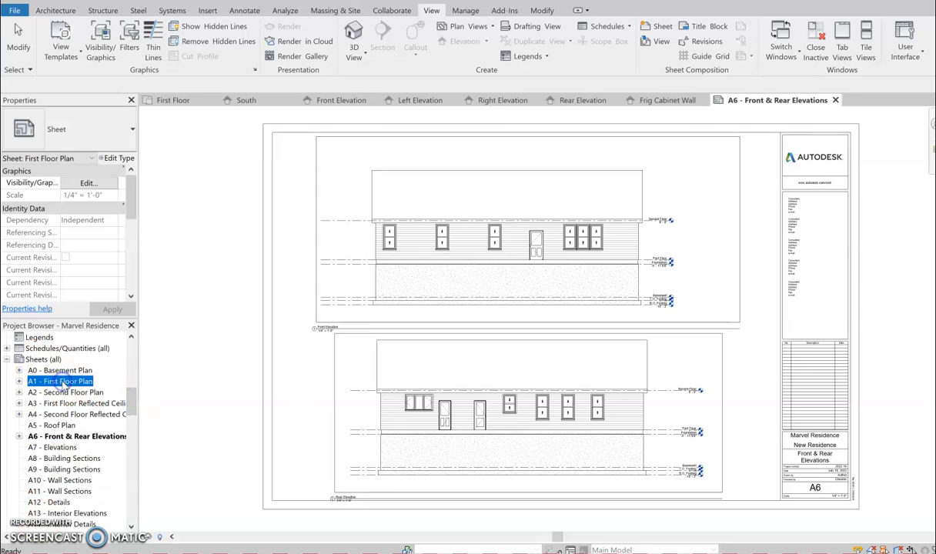
double_click(65, 382)
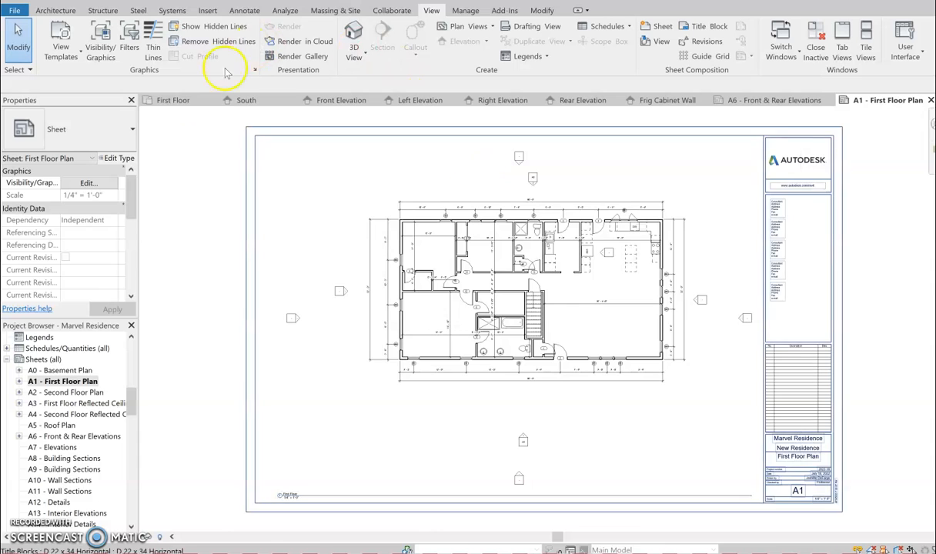
click(173, 100)
scroll(266, 276, down, 4)
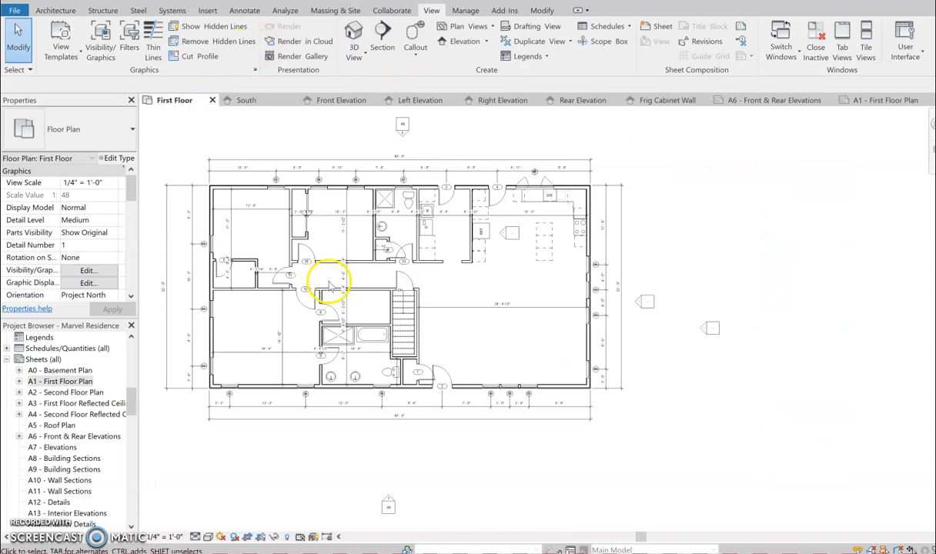
middle_drag(428, 298, 585, 306)
scroll(309, 228, down, 2)
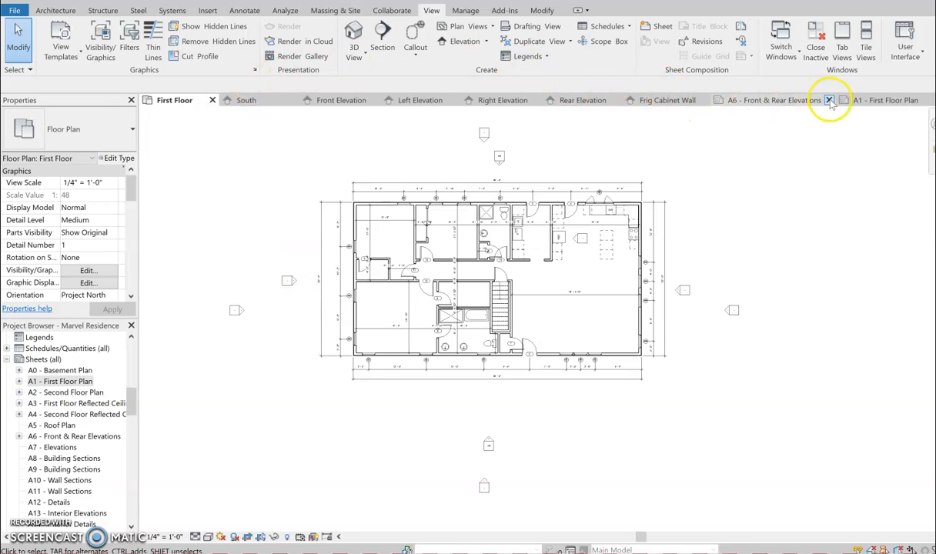
click(877, 100)
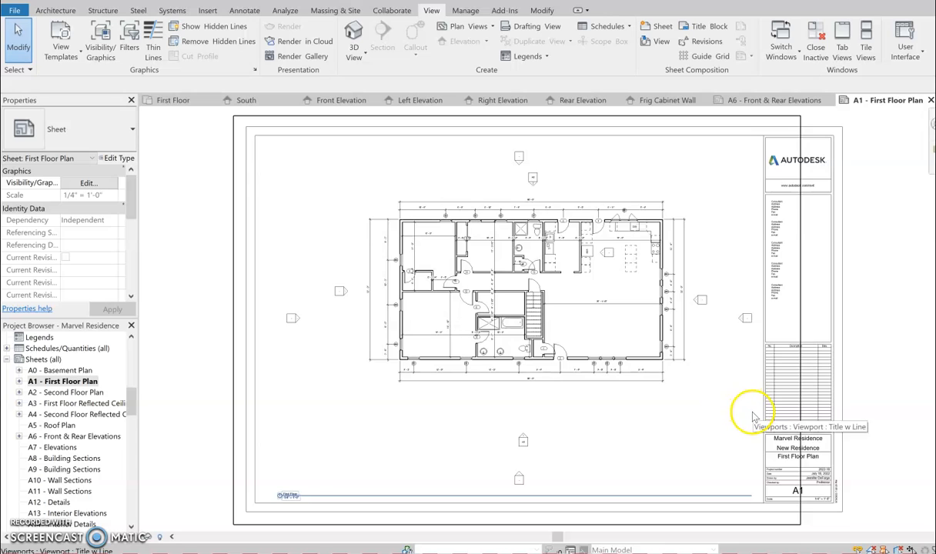
click(693, 301)
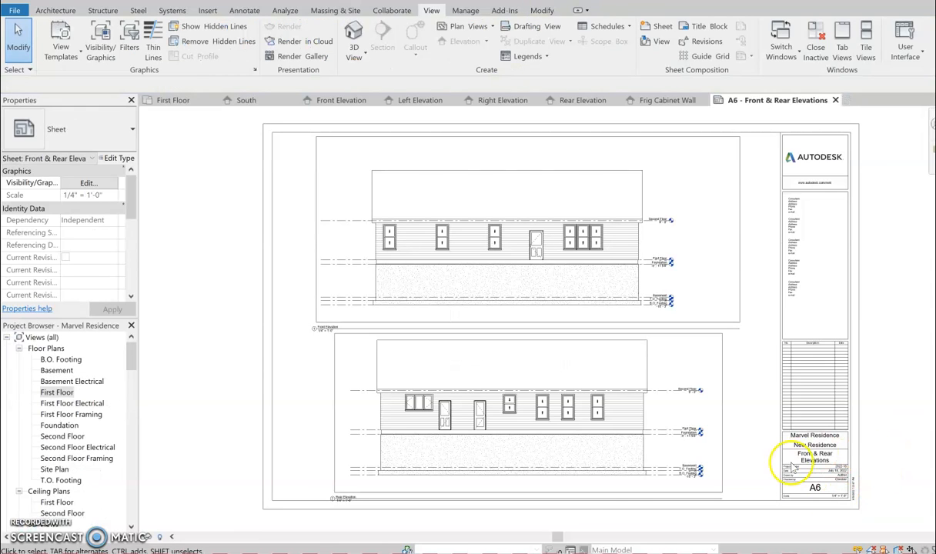
Step: Open sheet A7 - Elevations and place the Right Elevation view in its upper half
drag(130, 358, 141, 410)
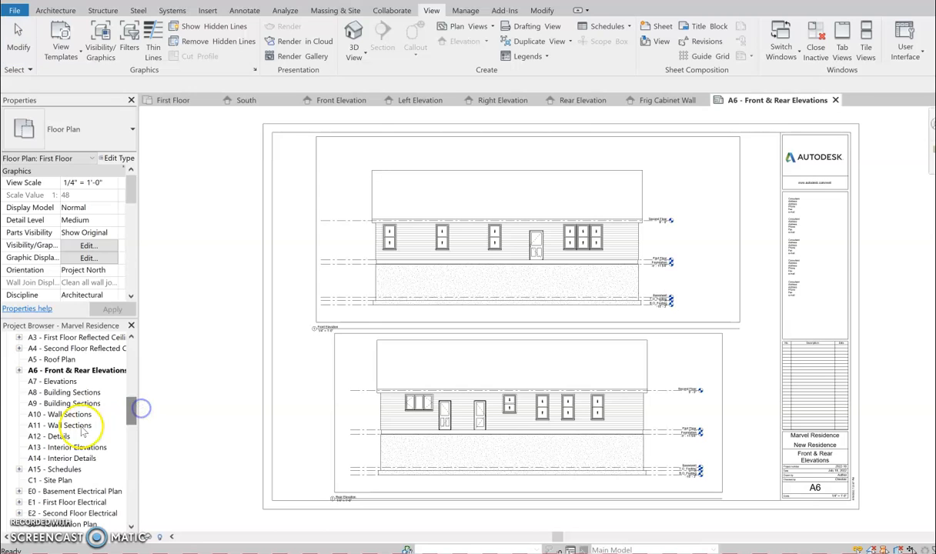
double_click(60, 382)
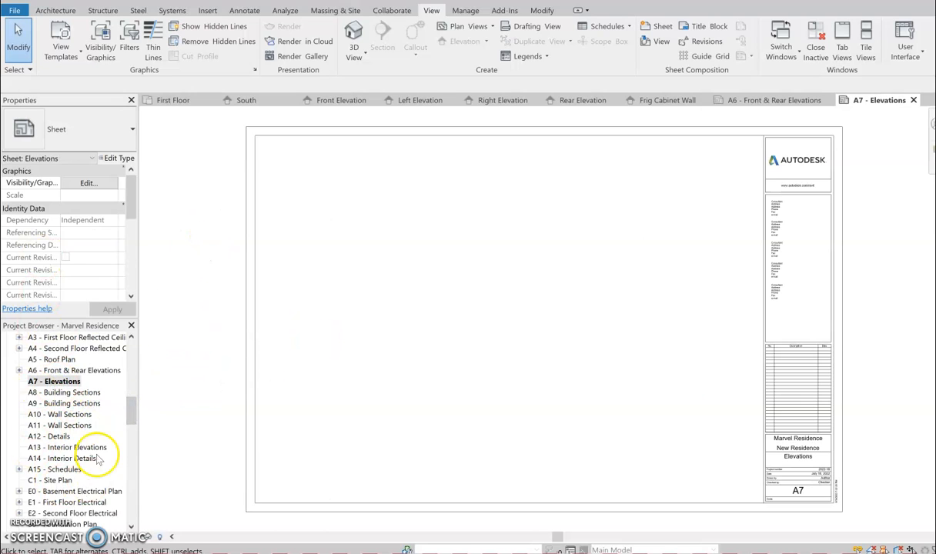
drag(133, 421, 134, 388)
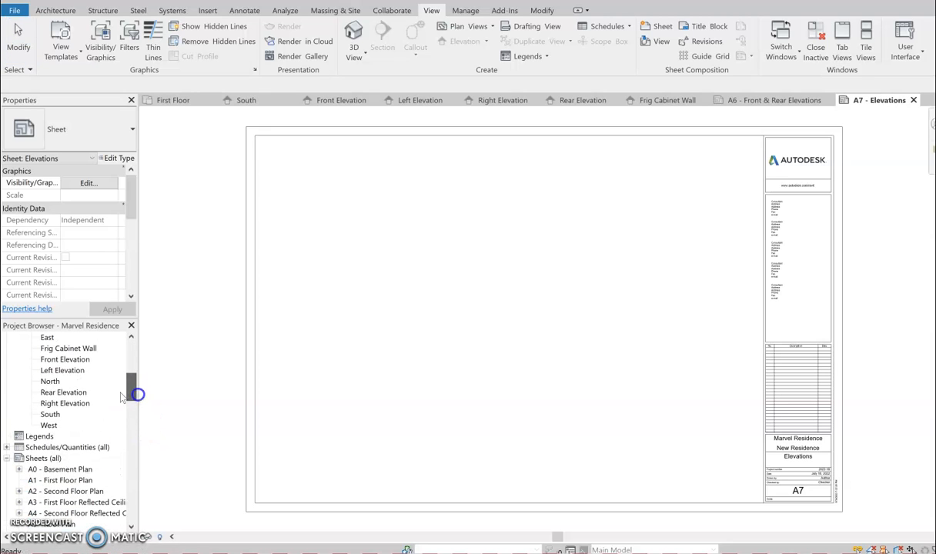
click(66, 403)
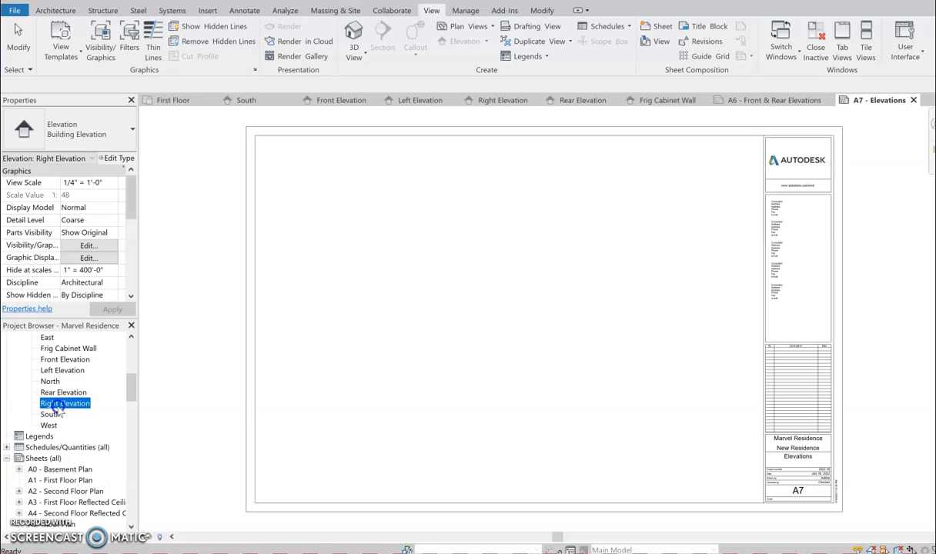
drag(432, 348, 426, 342)
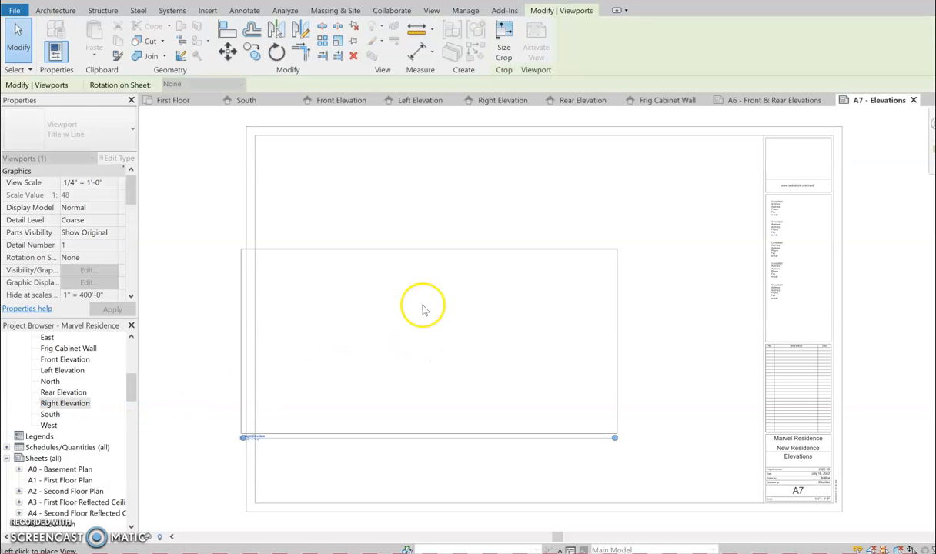
click(448, 238)
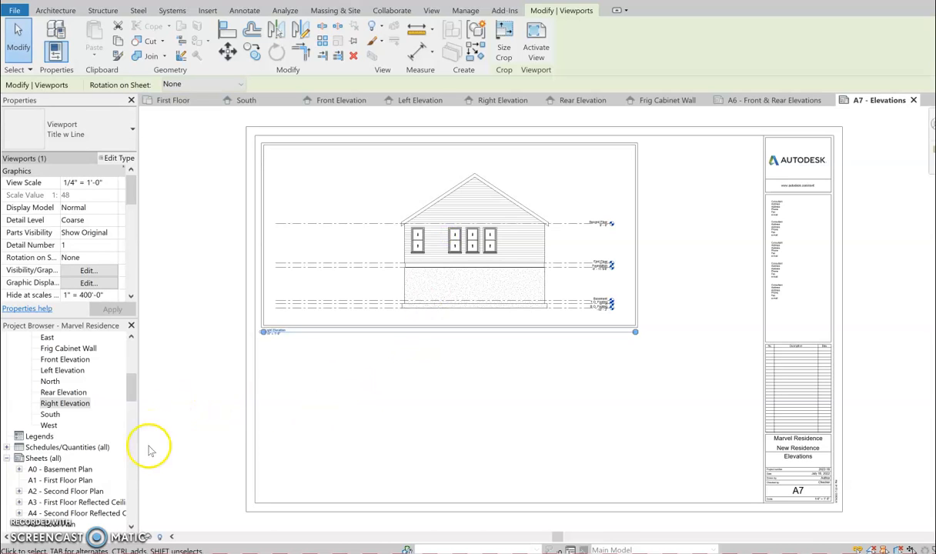
Step: Place the Left Elevation view in the lower half of sheet A7 and check its view title
click(63, 371)
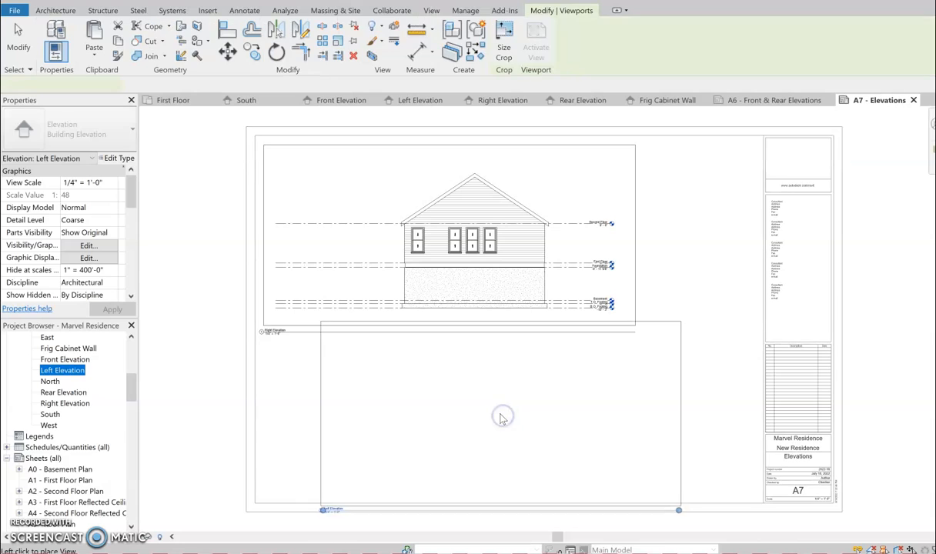
click(561, 406)
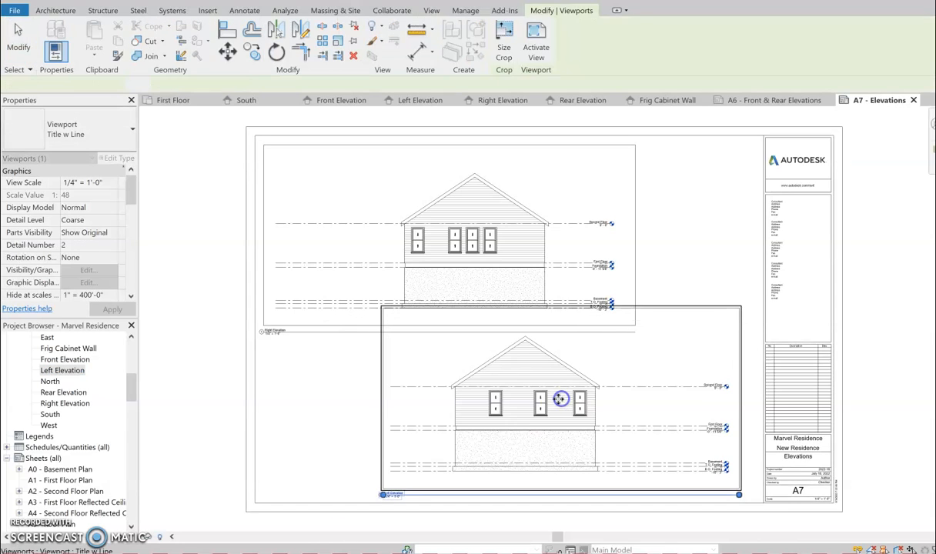
right_click(444, 359)
click(346, 420)
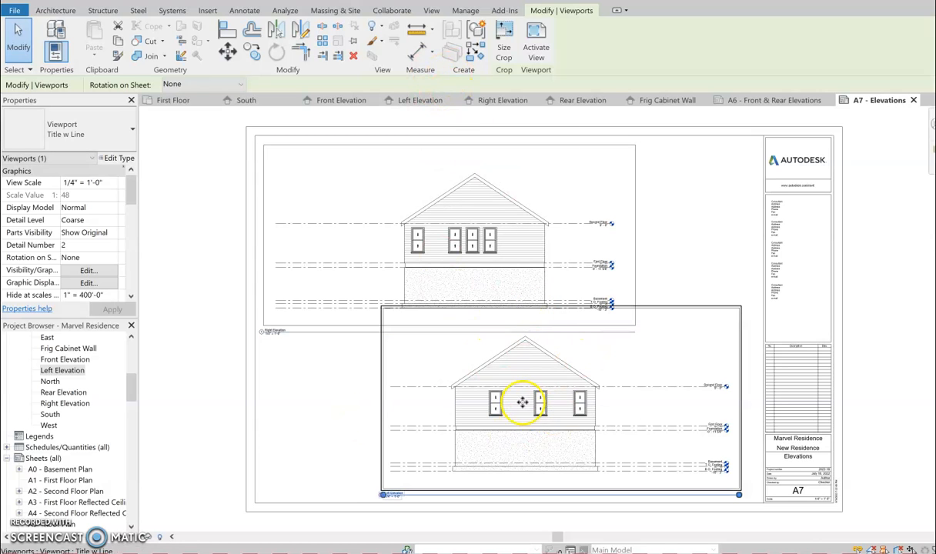
scroll(408, 496, up, 3)
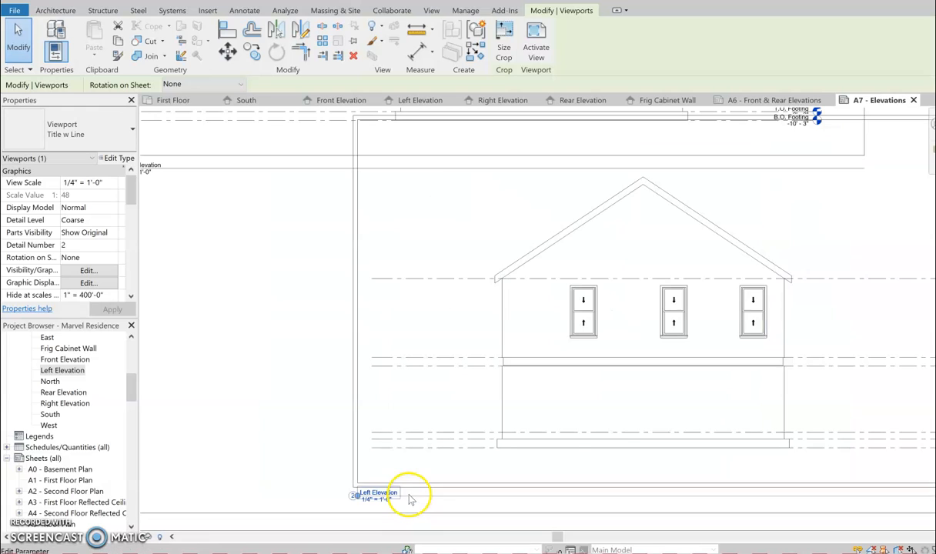
Step: Open the Left Elevation view and lower the top edge of its crop region closer to the roof peak
click(412, 100)
click(608, 171)
drag(554, 169, 553, 208)
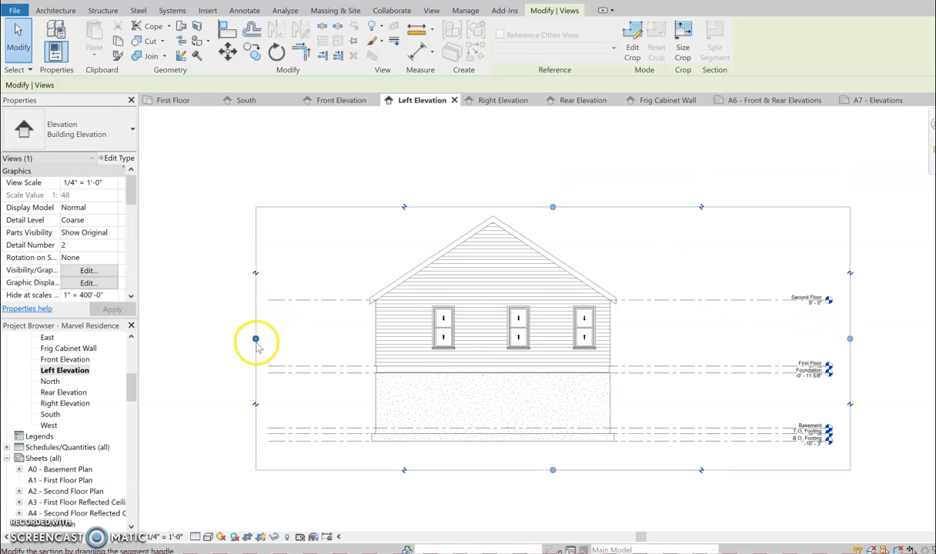
Step: Shorten the left ends of the level lines in the Left Elevation view and move the crop region's left edge inward toward the house
click(277, 301)
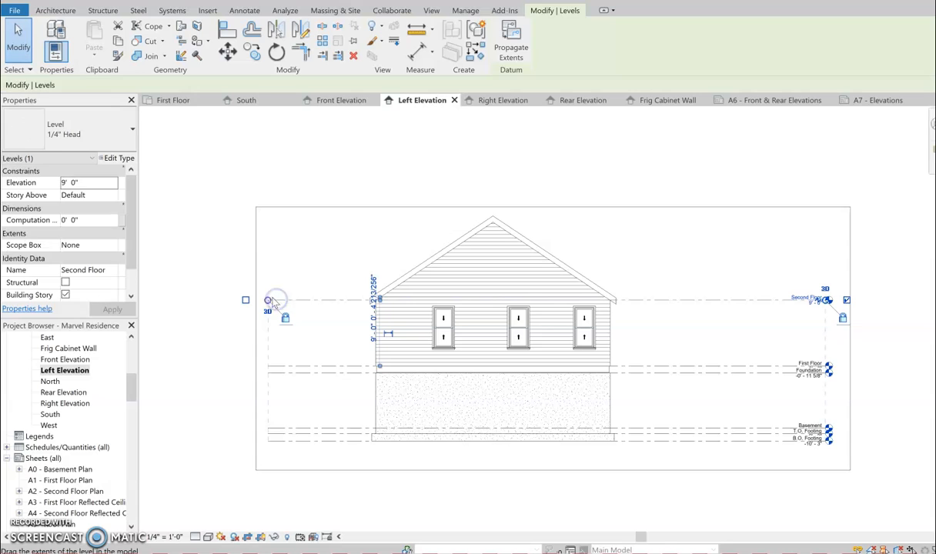
drag(267, 300, 322, 301)
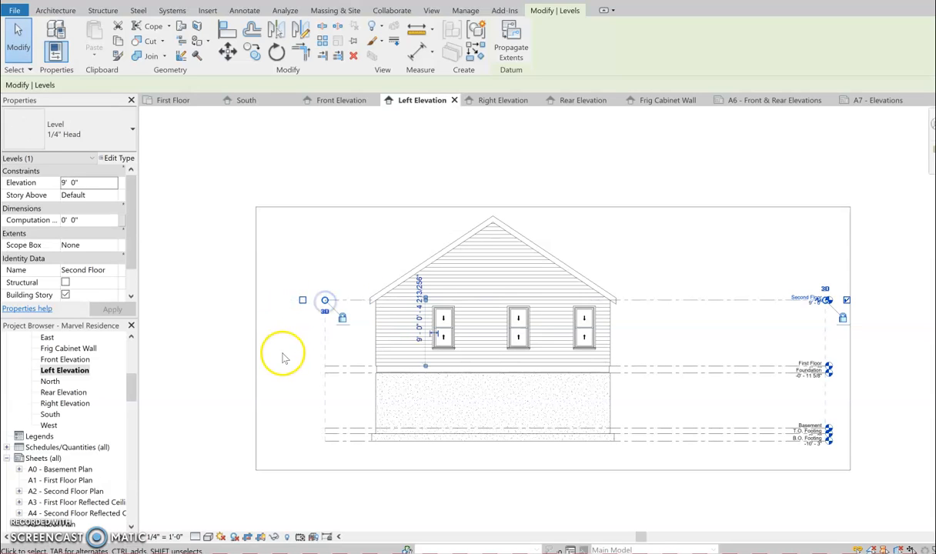
click(255, 350)
click(256, 340)
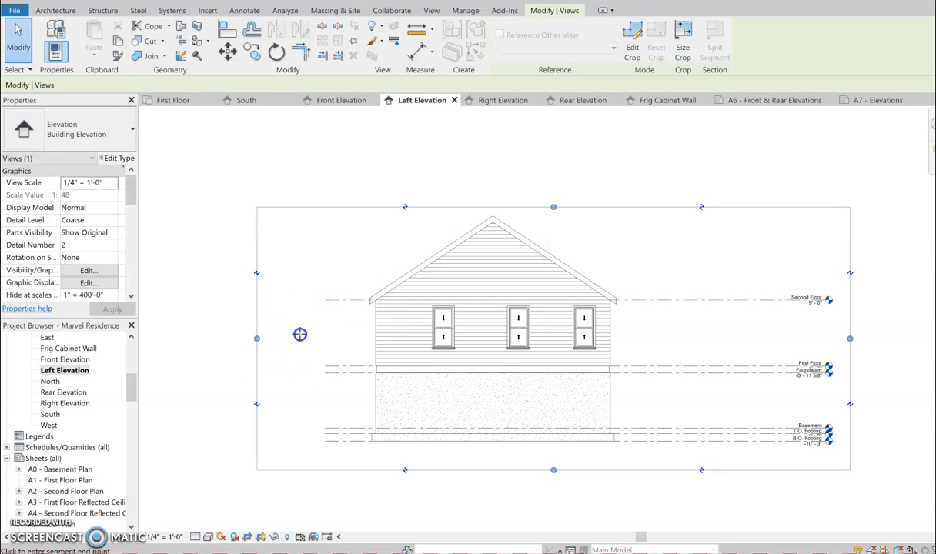
click(311, 334)
click(252, 348)
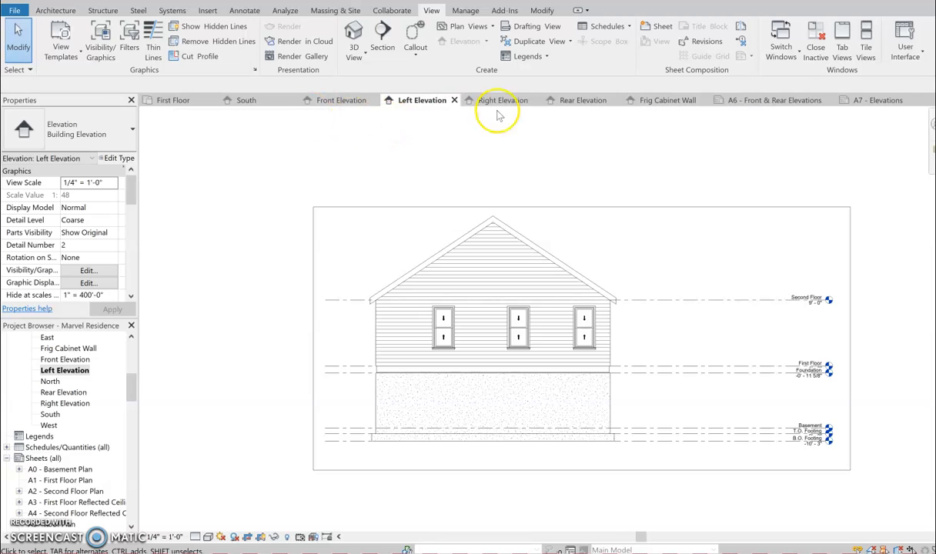
Step: Return to sheet A7 - Elevations and rename it Left & Right Elevations, keeping the sheet number A7
click(756, 100)
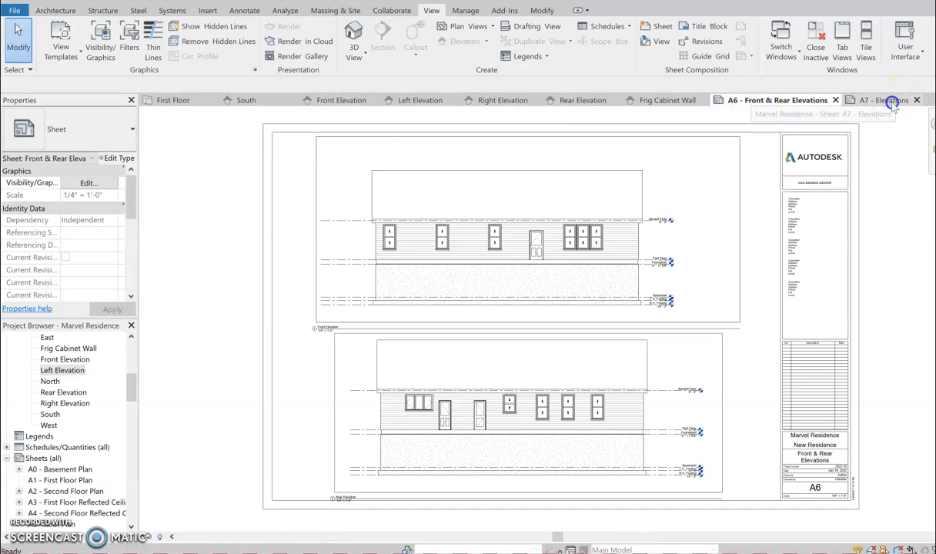
click(893, 100)
scroll(359, 244, down, 4)
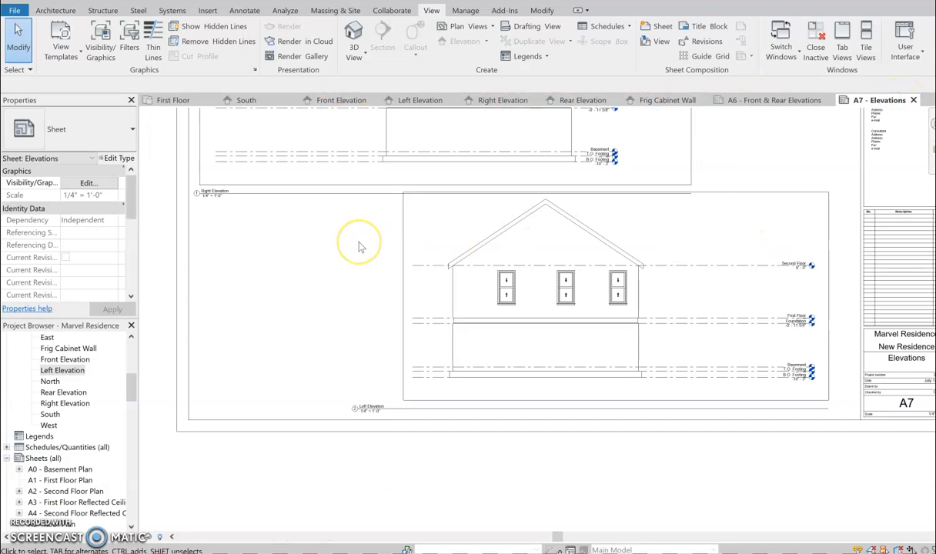
scroll(359, 246, down, 2)
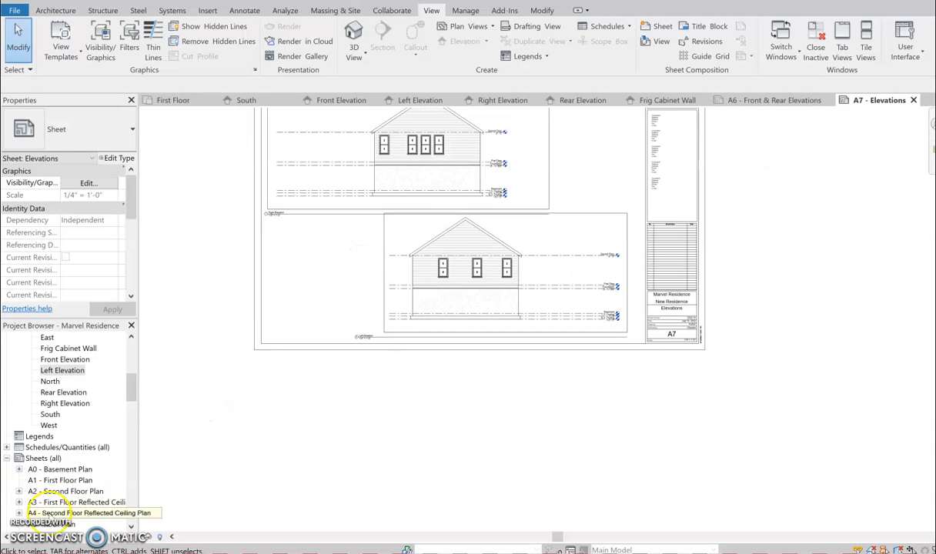
scroll(129, 388, down, 4)
click(53, 414)
right_click(67, 415)
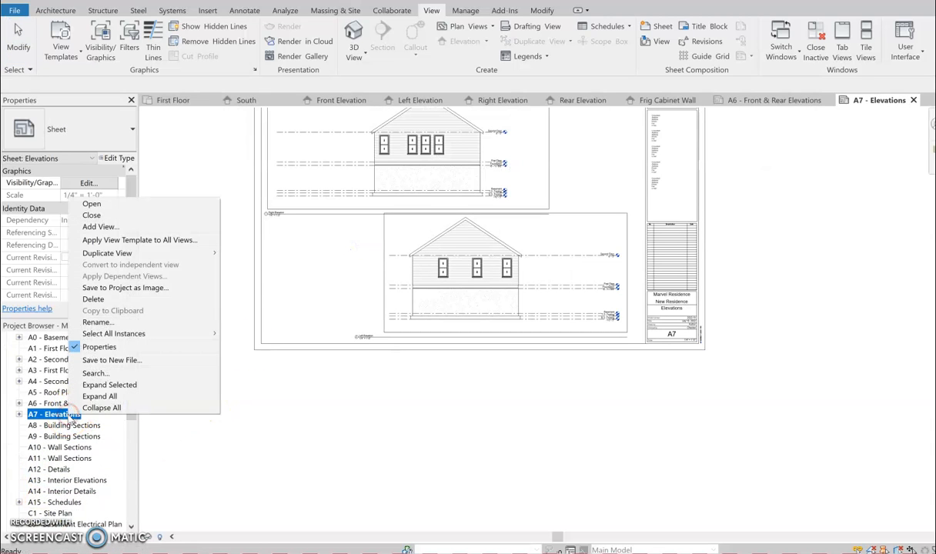
click(127, 324)
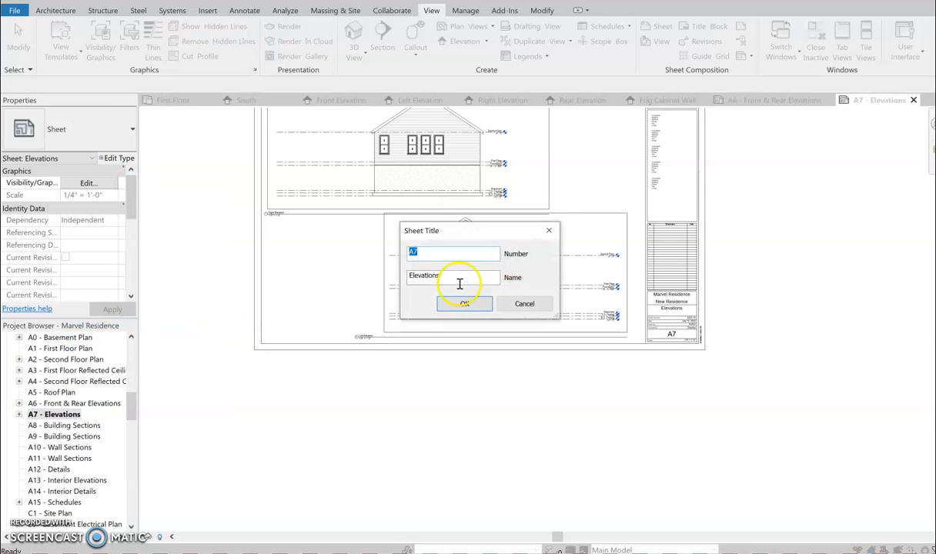
click(411, 277)
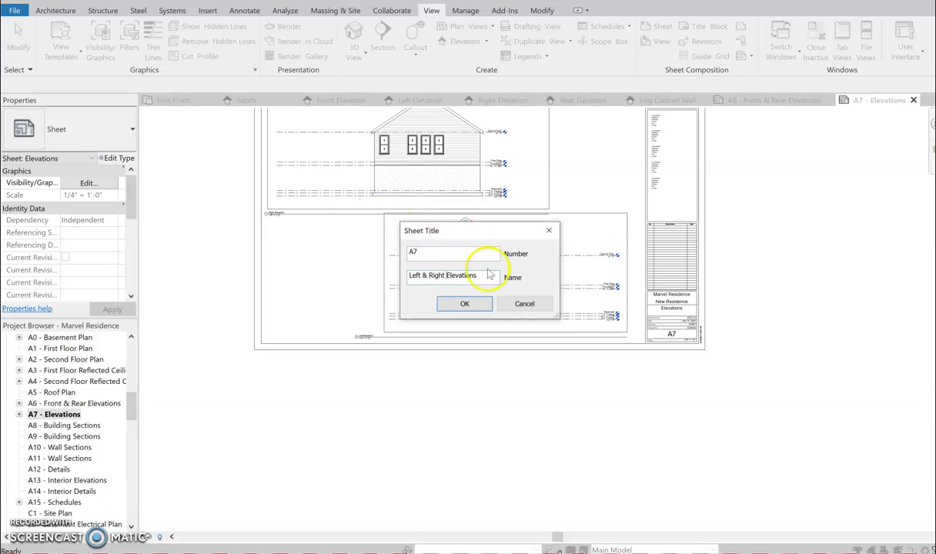
click(464, 304)
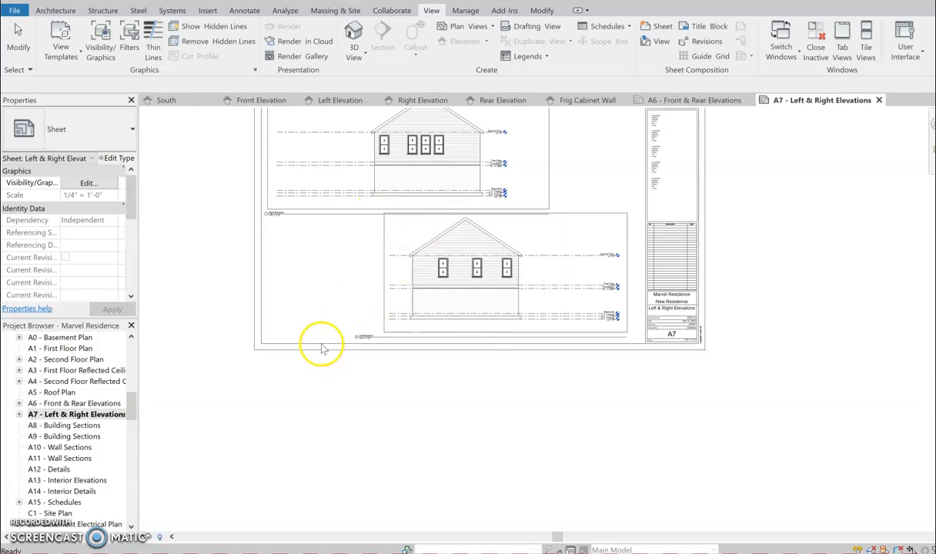
click(343, 435)
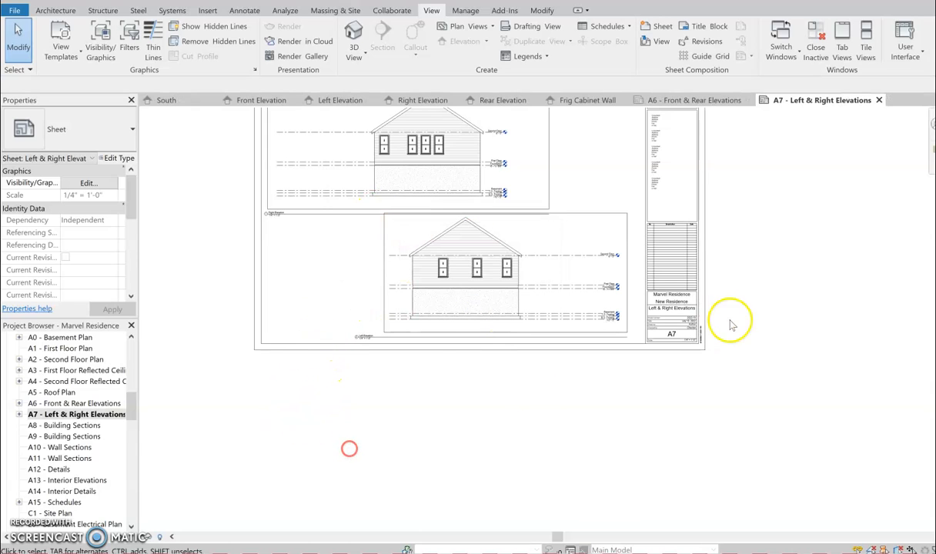